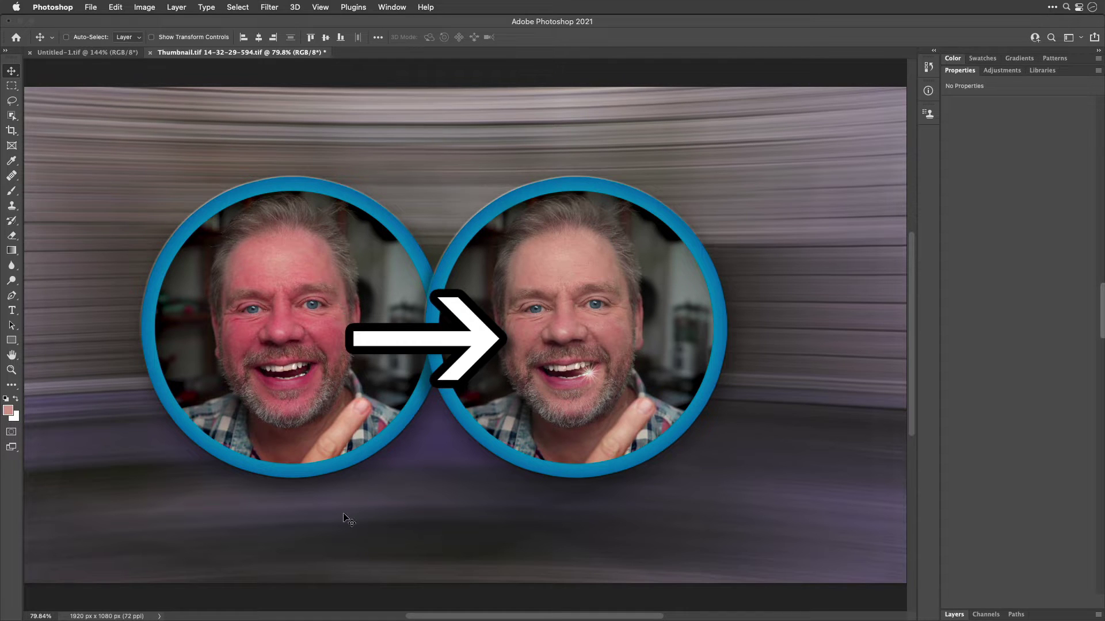
Step: Add a Hue/Saturation adjustment layer to the Untitled-1 face photo
left_click(88, 52)
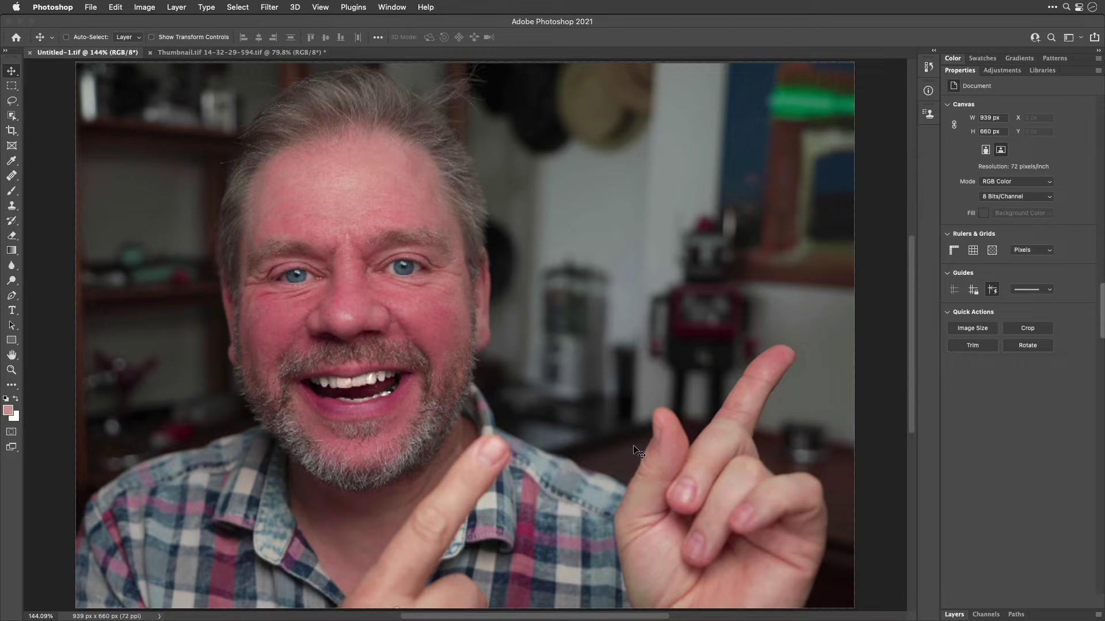
key("F7")
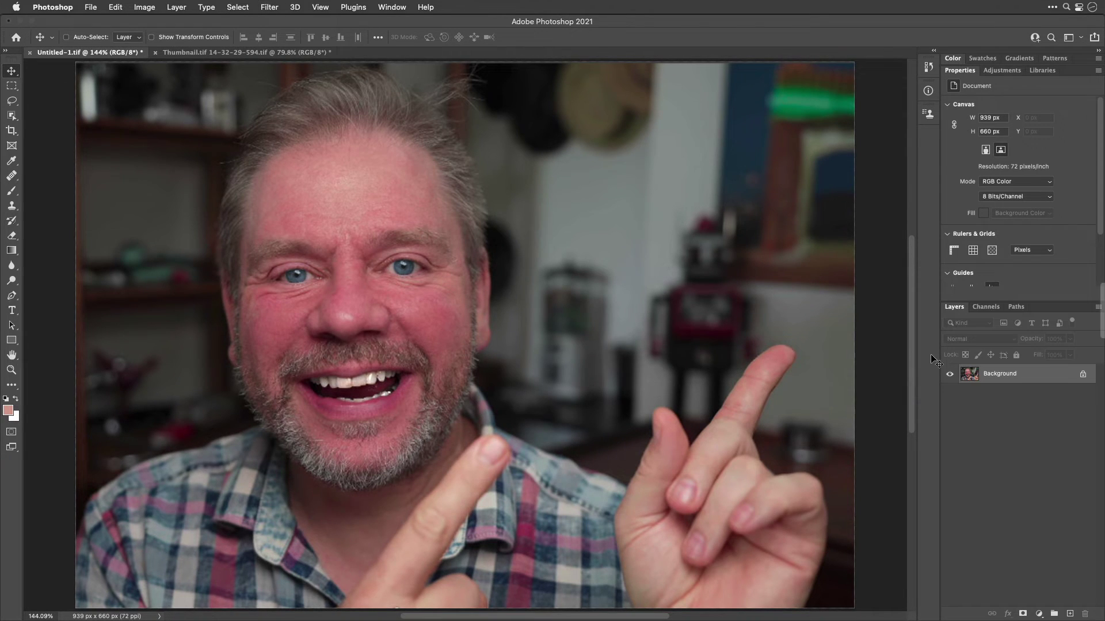
left_click(1039, 613)
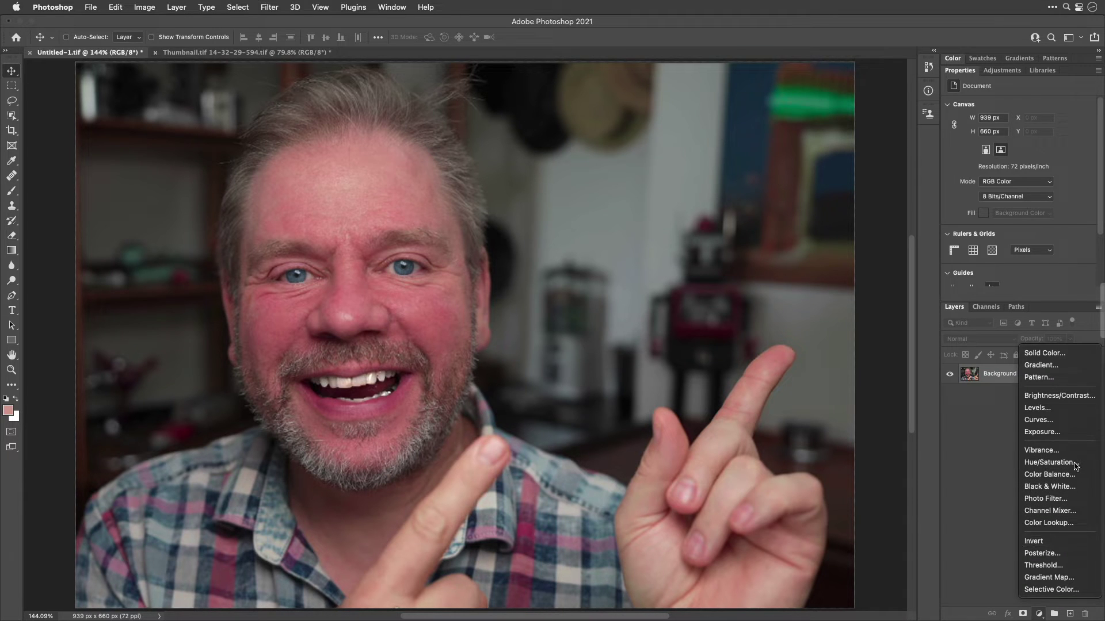
left_click(1074, 463)
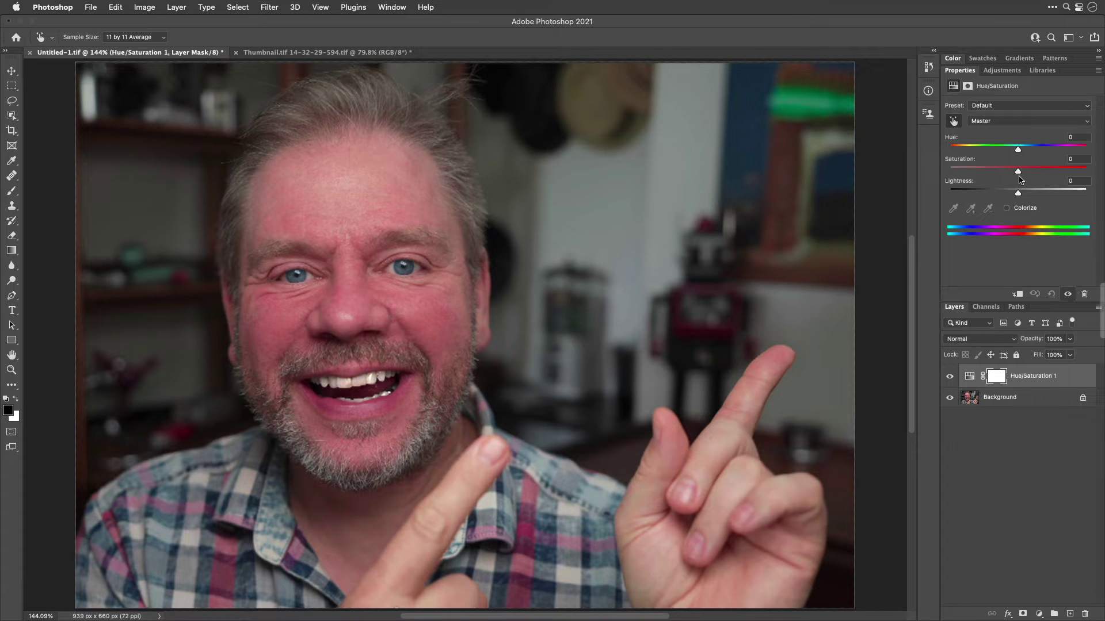
Step: Sample the face with the targeted adjustment tool so the edit range becomes Reds
left_click(953, 121)
left_click(443, 314)
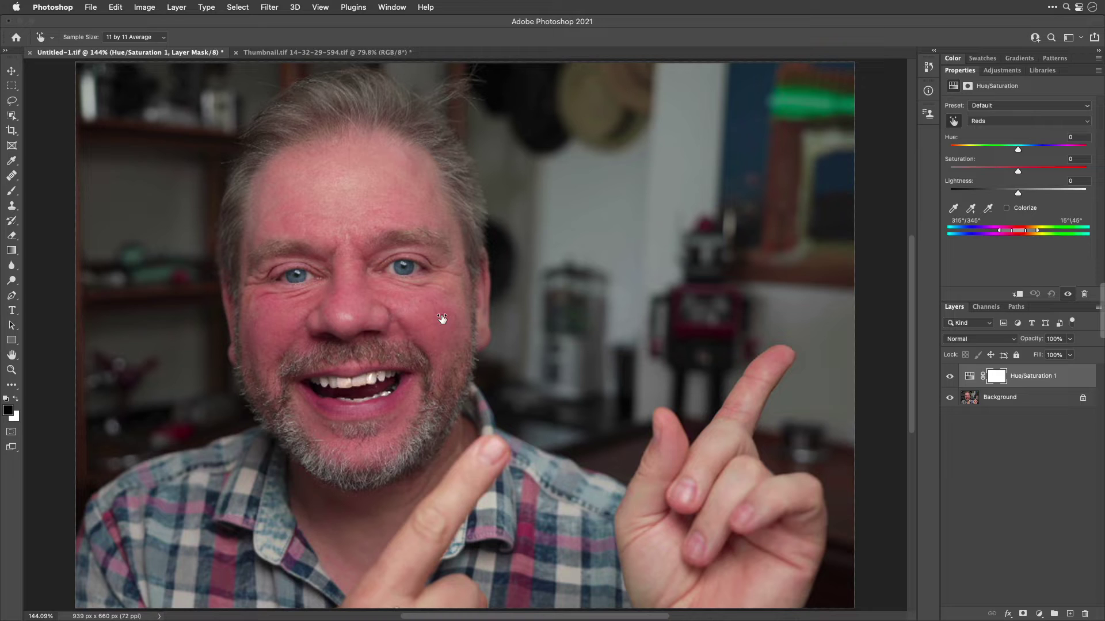
left_click(1012, 122)
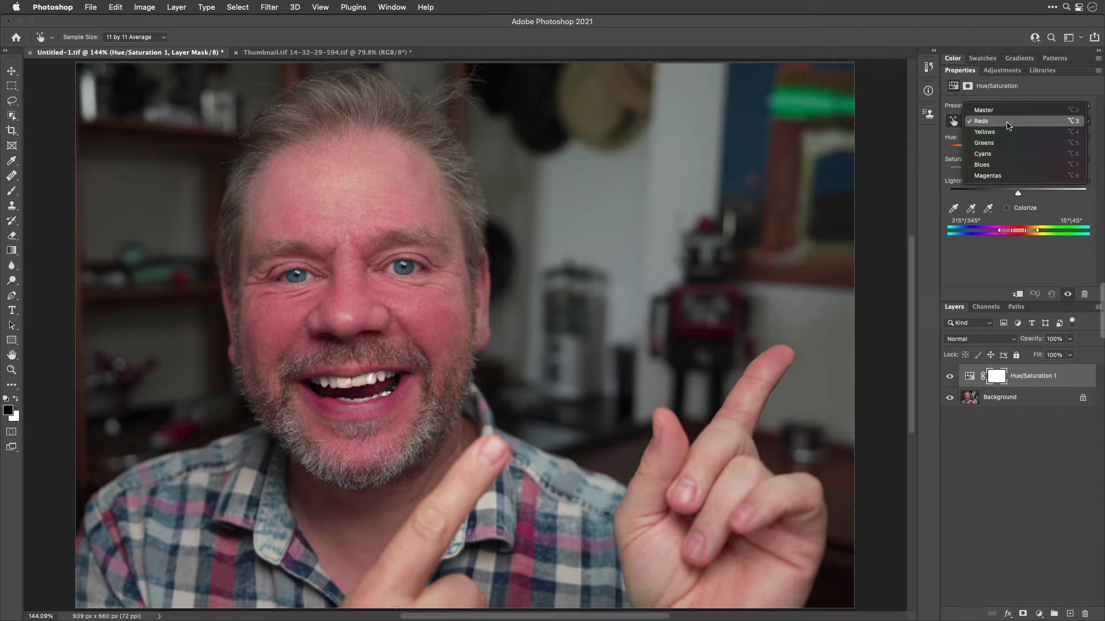
Step: Close the colour channel list, keeping Reds as the edited range
left_click(1005, 267)
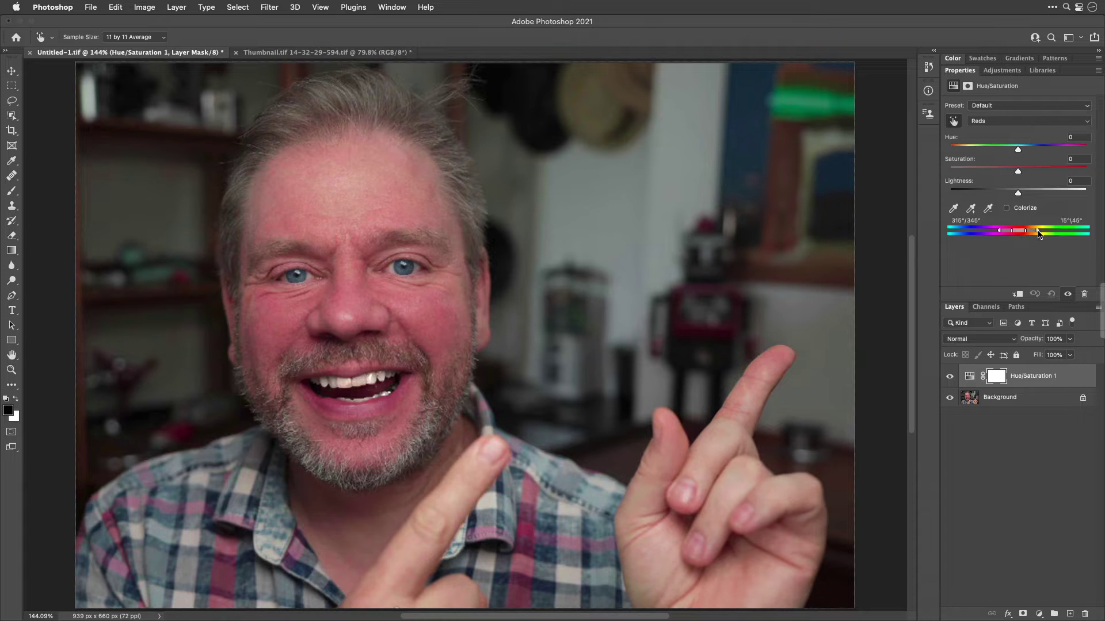
Step: Narrow the Reds range to 351°/357°–358°\4° by sampling until the cheek tone is picked
left_click_drag(1039, 232, 987, 239)
left_click(952, 208)
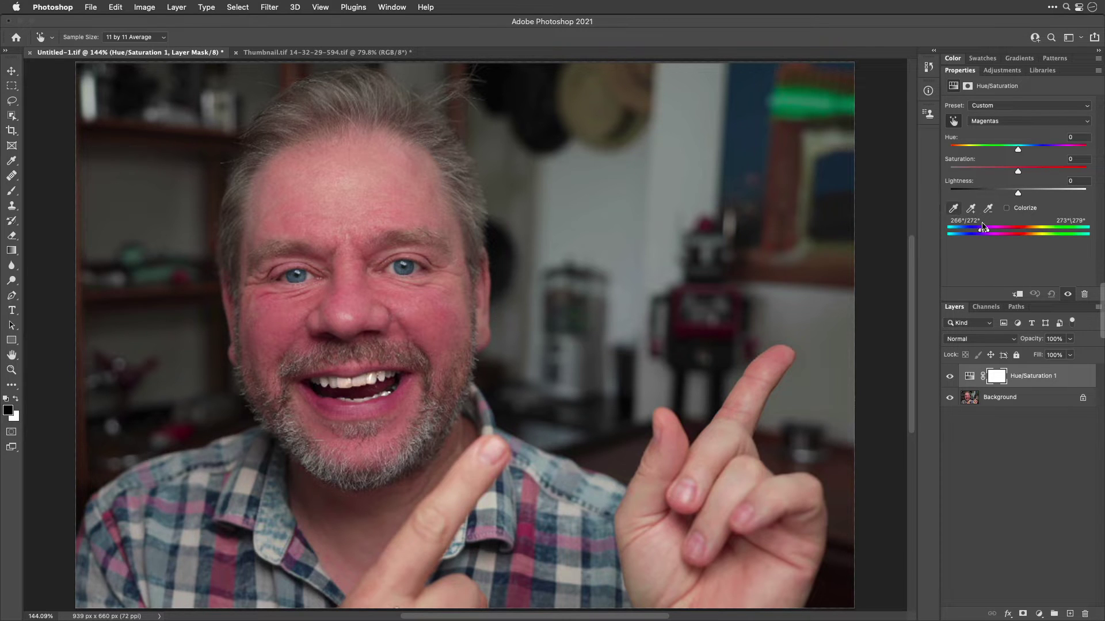
left_click(952, 210)
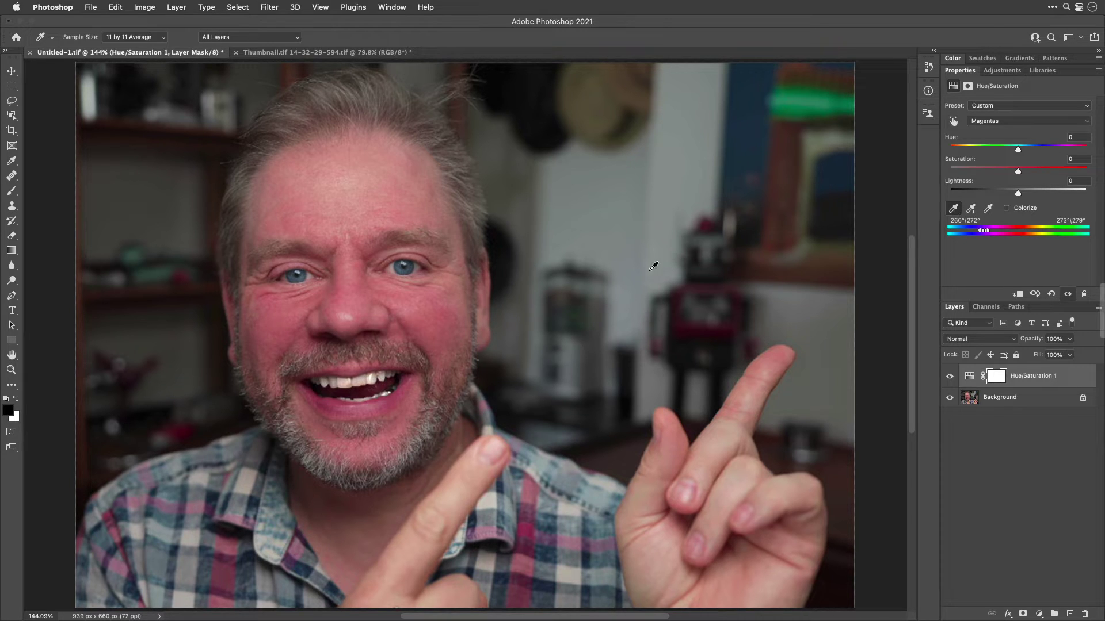
left_click(752, 93)
left_click(711, 331)
left_click(593, 96)
left_click(430, 316)
left_click(448, 309)
Step: Preview the Reds range at saturation +98, then set saturation to -100 so the skin turns grey
left_click_drag(1020, 175, 1085, 174)
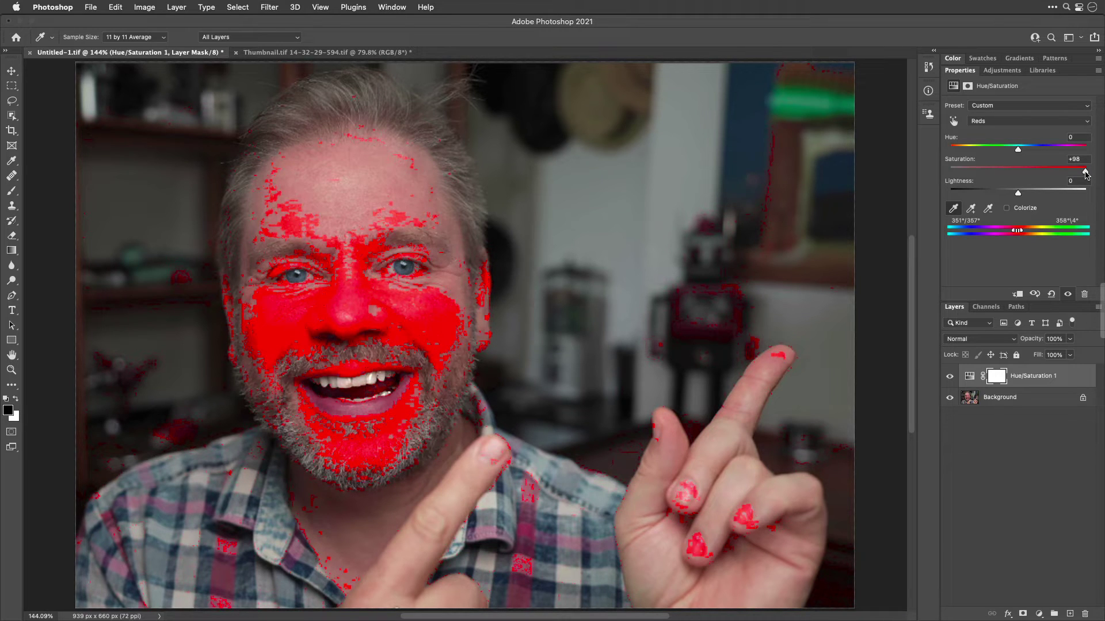
left_click_drag(1085, 174, 927, 160)
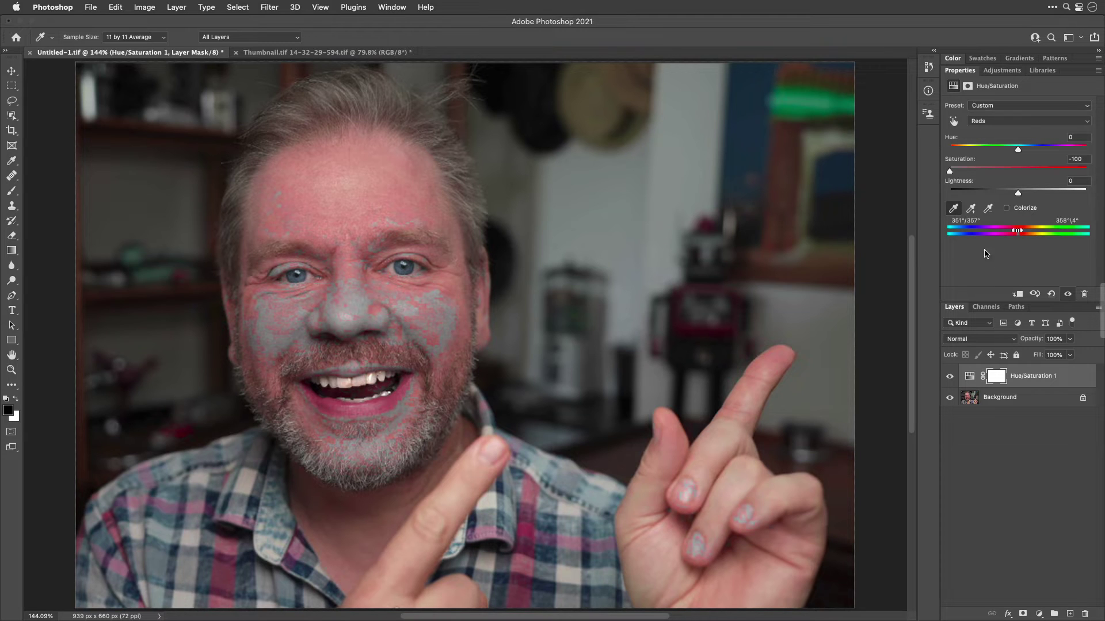
left_click(971, 209)
Step: Use Point Sample and add nose and cheek tones, widening Reds to 348°/354°–4°\10°
left_click(160, 39)
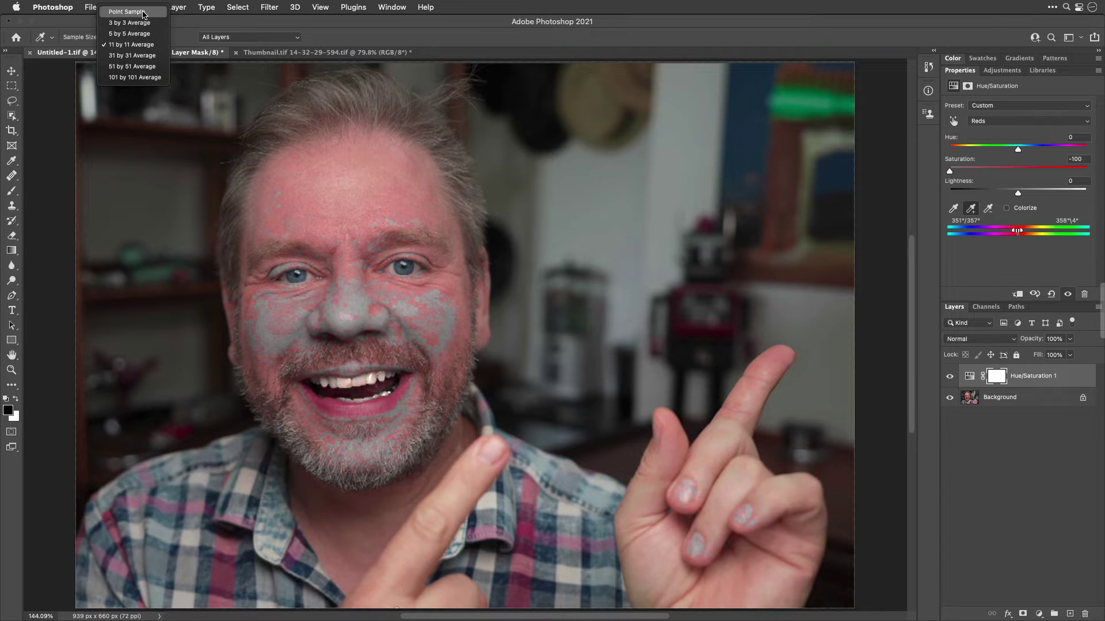
left_click(144, 12)
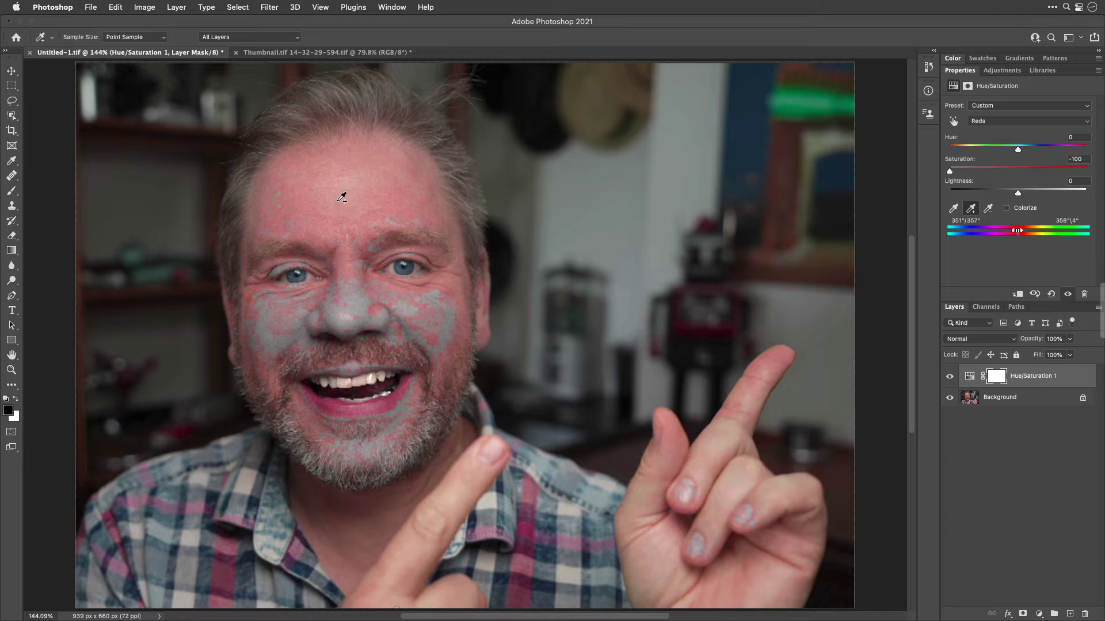
left_click(337, 300)
left_click(349, 302)
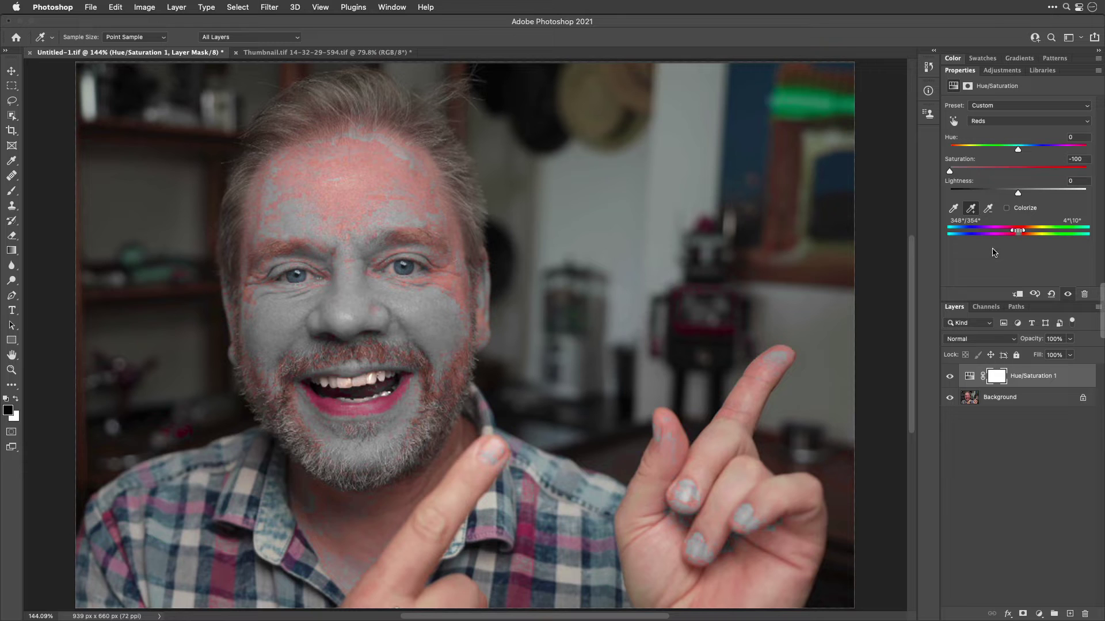
Step: Subtract the forehead tone from the Reds range and undo a re-added sample, ending at 348°/354°–0°\10°
left_click(988, 212)
left_click(417, 159)
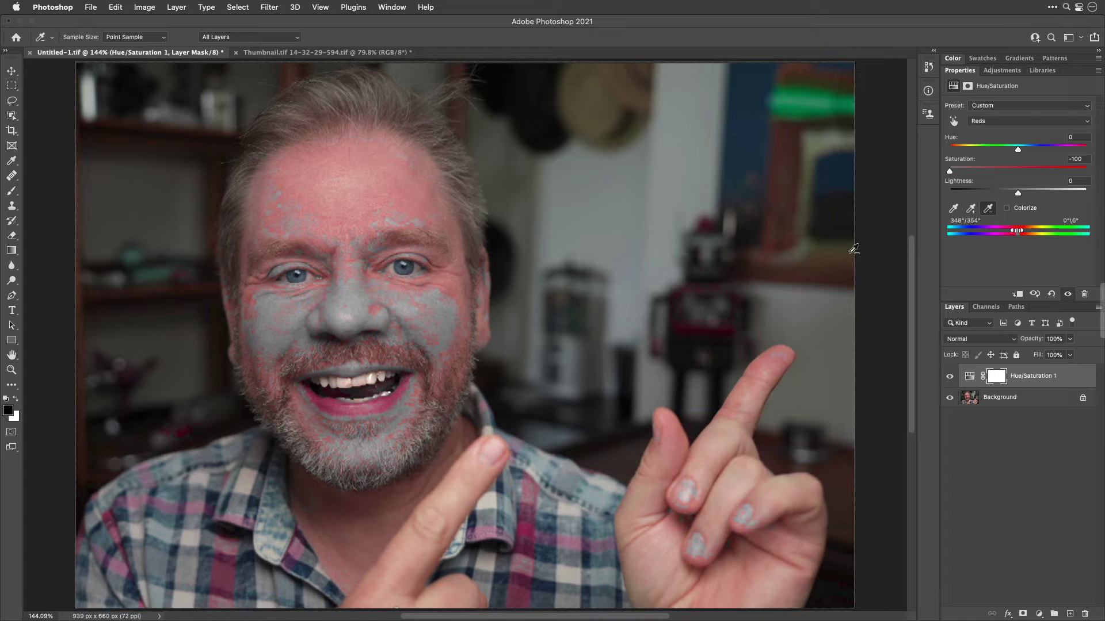
left_click(971, 208)
left_click(410, 188)
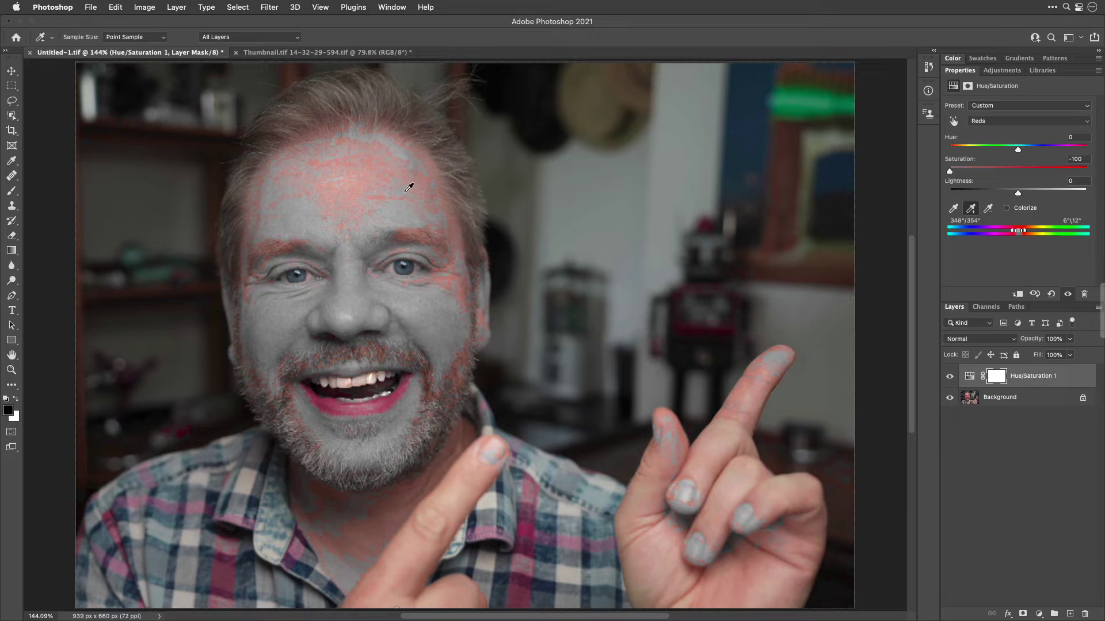
key("super+z")
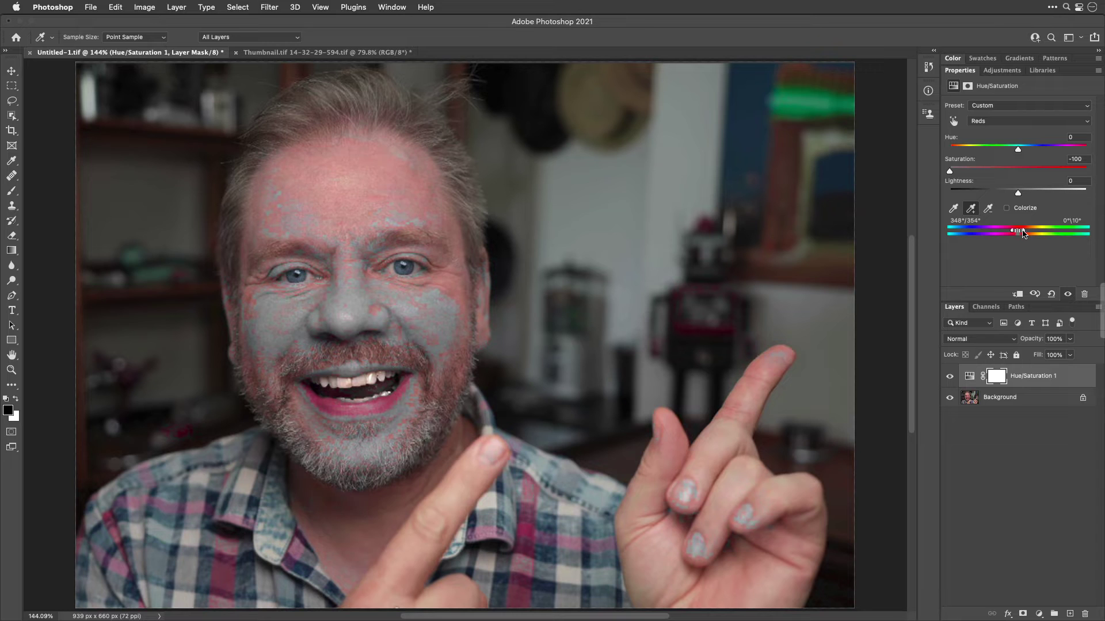
Step: Extend the Reds range falloff slightly toward yellow and reset Saturation to 0
left_click_drag(1023, 232, 1024, 232)
key("Return")
type("0")
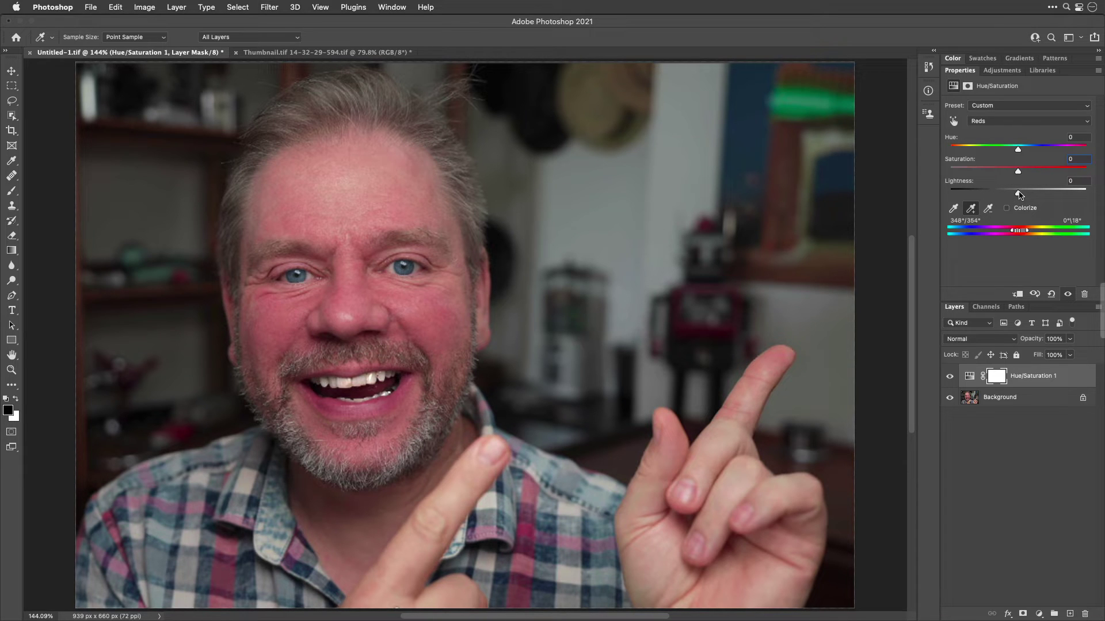
Step: Nudge the Reds lightness up, saturation down and hue toward yellow: Hue +7, Saturation -7, Lightness +13
left_click_drag(1018, 194, 1028, 196)
left_click_drag(1019, 172, 1014, 174)
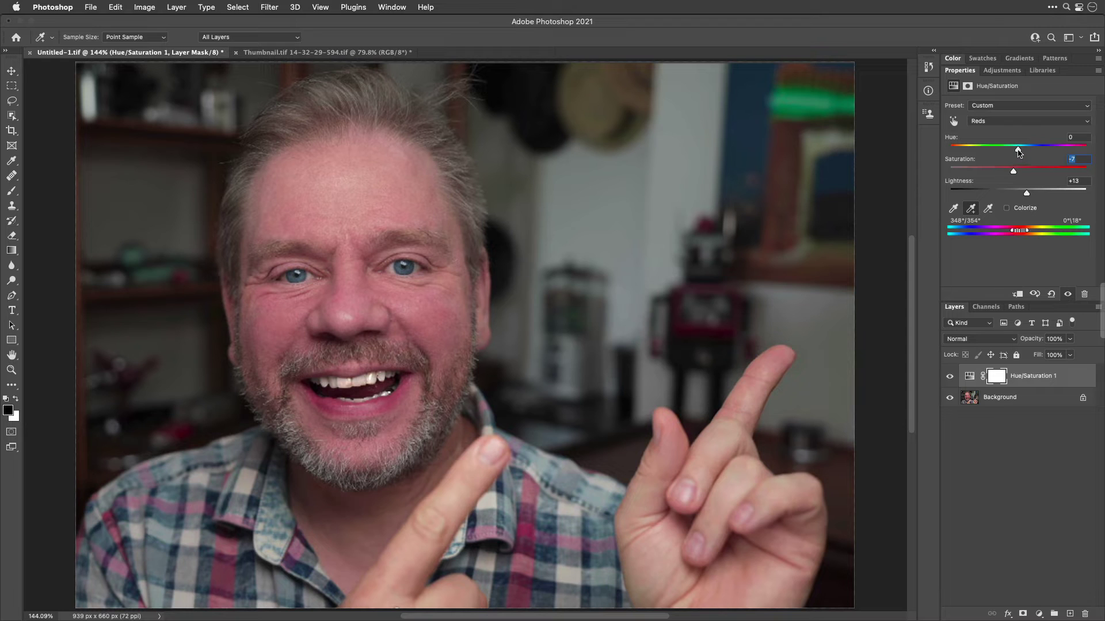
left_click_drag(1018, 150, 1021, 151)
Step: Invert the Hue/Saturation 1 mask to black using Image > Adjustments > Invert
left_click(142, 7)
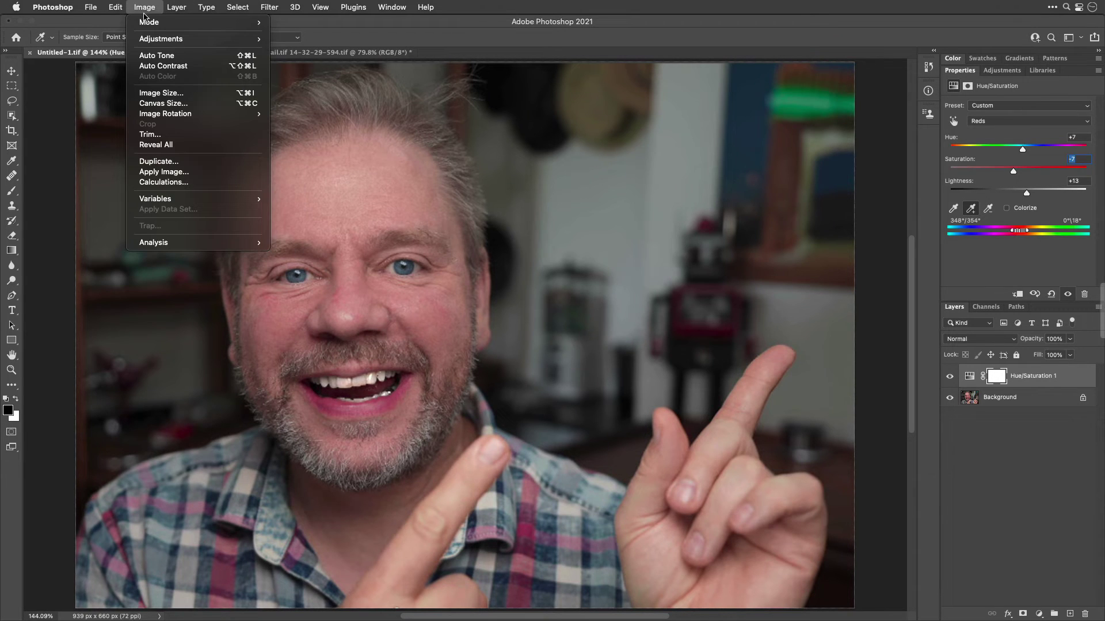
mouse_move(147, 38)
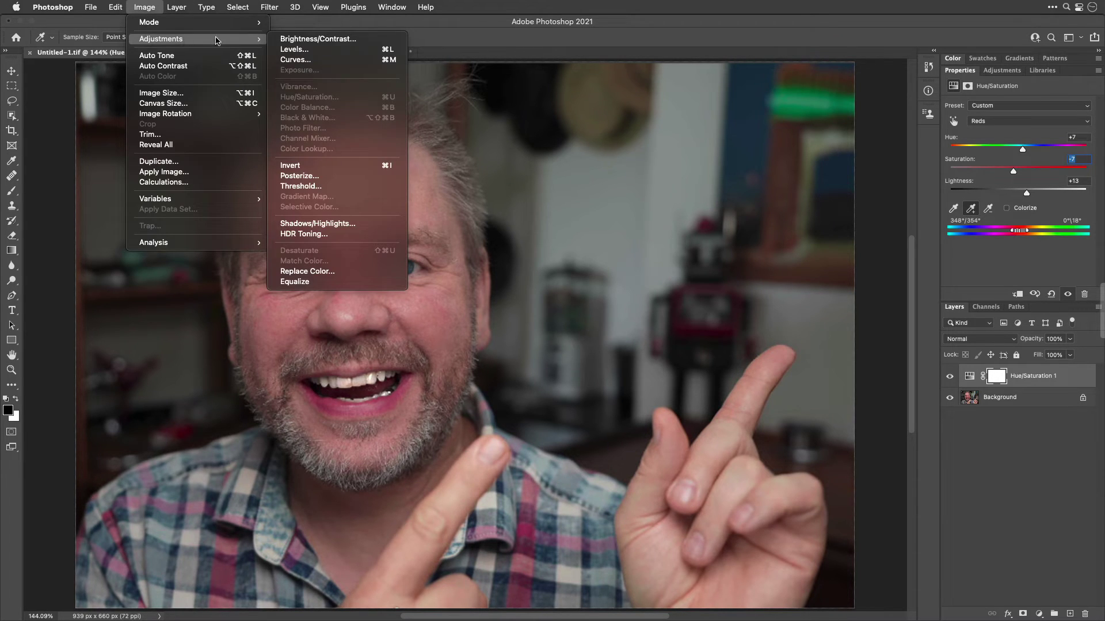
left_click(365, 167)
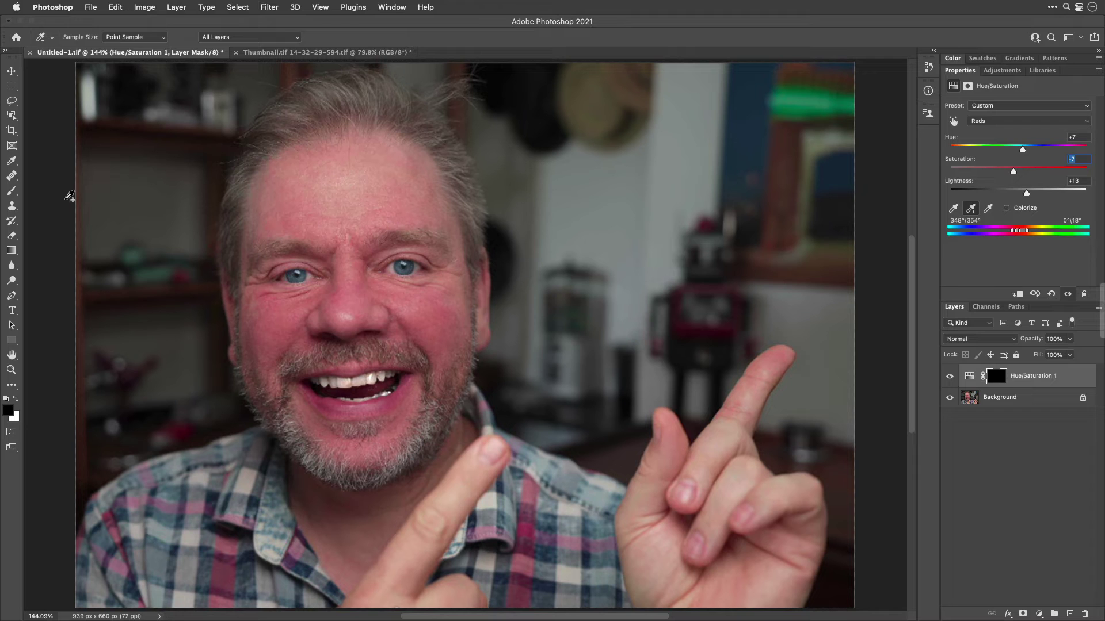
Step: Paint the face, cheeks and jaw white on the mask with a white brush, shrinking it for finer areas
left_click(12, 193)
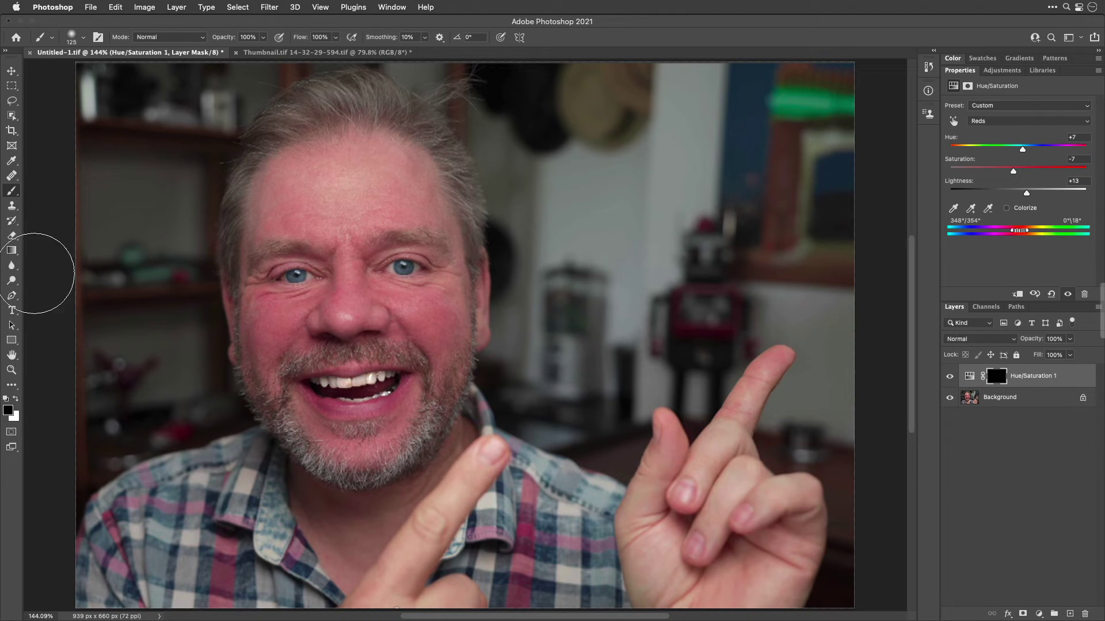
left_click(16, 400)
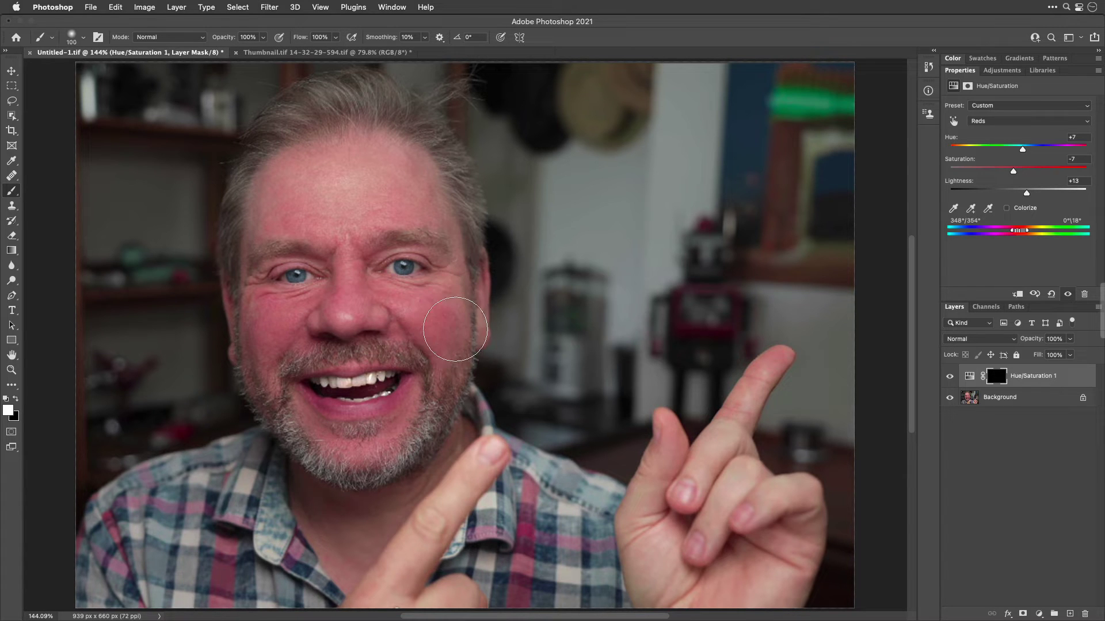
key("bracketleft")
key("bracketleft")
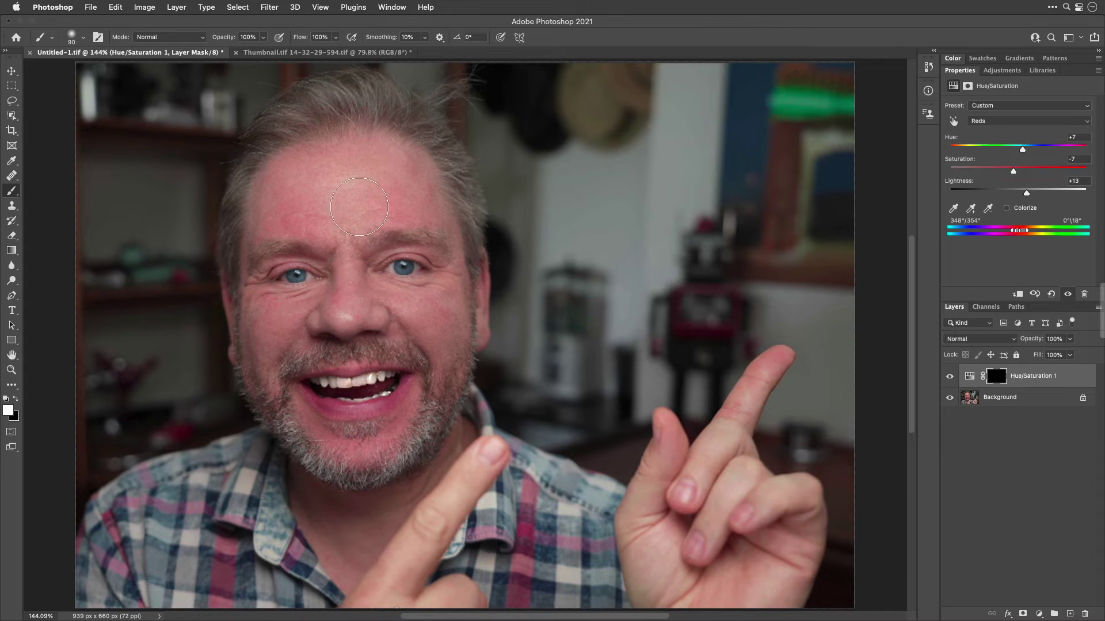
mouse_move(309, 179)
left_mouse_down()
mouse_move(265, 219)
mouse_move(319, 227)
mouse_move(287, 199)
mouse_move(349, 199)
mouse_move(426, 389)
mouse_move(442, 369)
mouse_move(445, 305)
mouse_move(447, 371)
mouse_move(415, 432)
mouse_move(384, 447)
mouse_move(308, 425)
mouse_move(269, 392)
mouse_move(260, 371)
mouse_move(407, 314)
mouse_move(427, 328)
mouse_move(423, 404)
mouse_move(361, 424)
mouse_move(381, 435)
mouse_move(477, 391)
left_mouse_up()
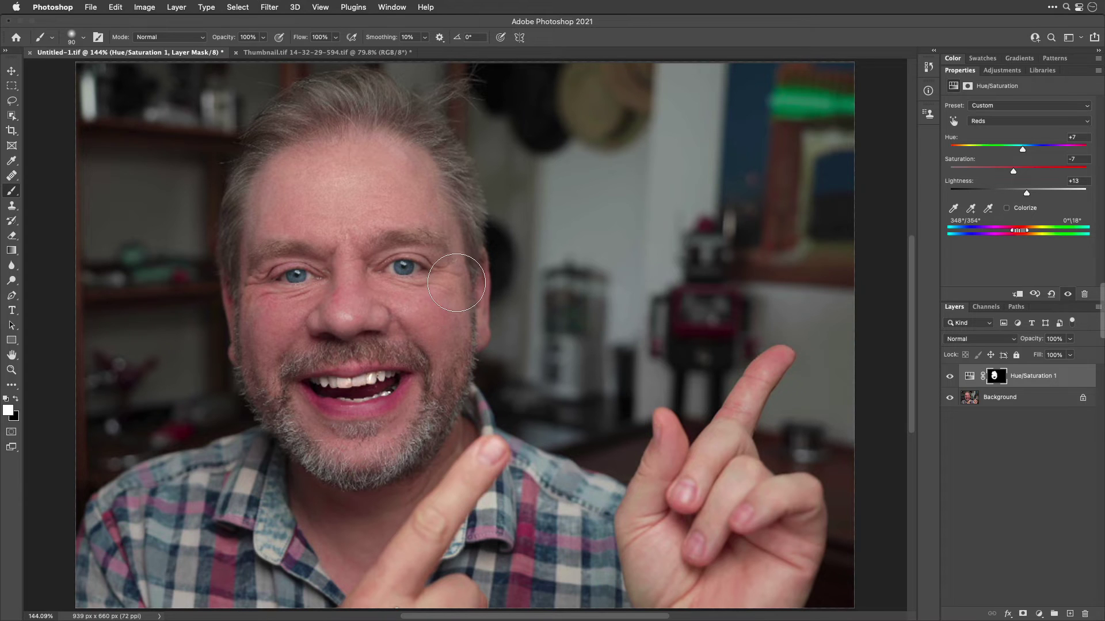
key("bracketleft")
key("bracketleft")
key("bracketleft")
key("bracketleft")
key("bracketleft")
mouse_move(235, 260)
left_mouse_down()
mouse_move(246, 282)
mouse_move(302, 306)
left_mouse_up()
key("space")
Step: Add a new empty Layer 1 above the adjustment and set its blend mode to Color
left_click(1069, 615)
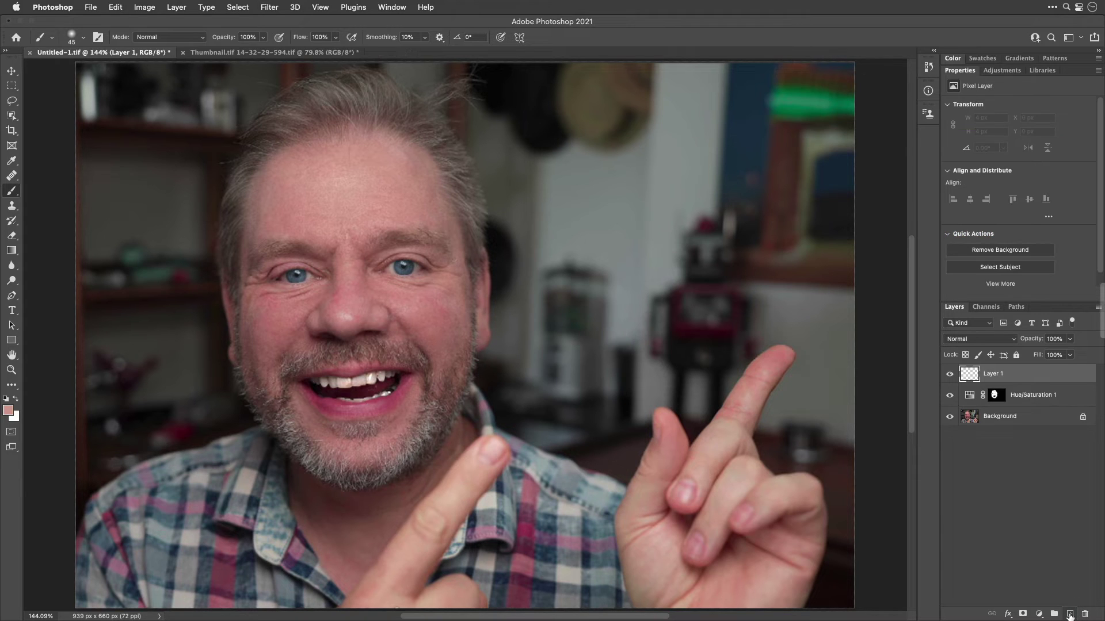
left_click(982, 341)
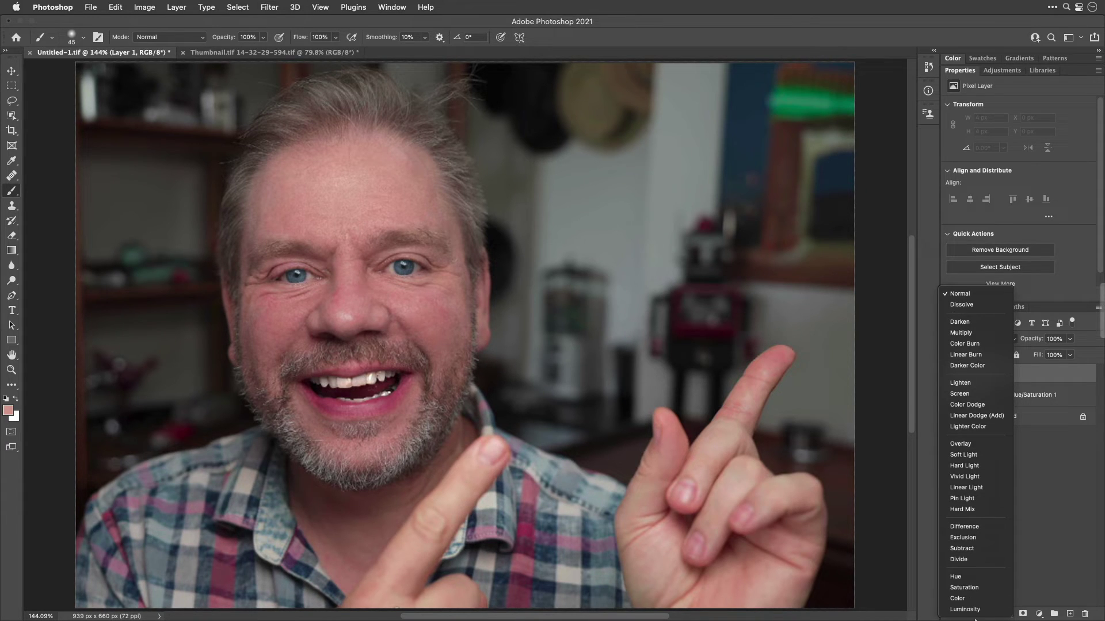
left_click(989, 601)
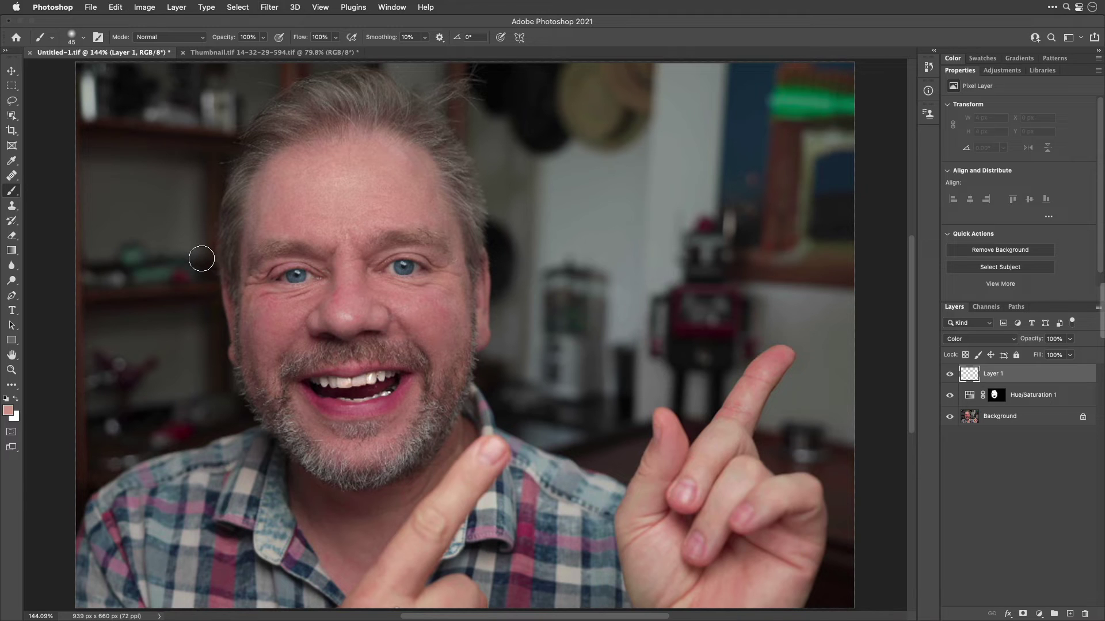
Step: Shrink the brush and paint sampled skin colour over the nose and both cheeks on Layer 1
key("bracketleft")
key("alt")
key("bracketleft")
left_click_drag(339, 288, 337, 306)
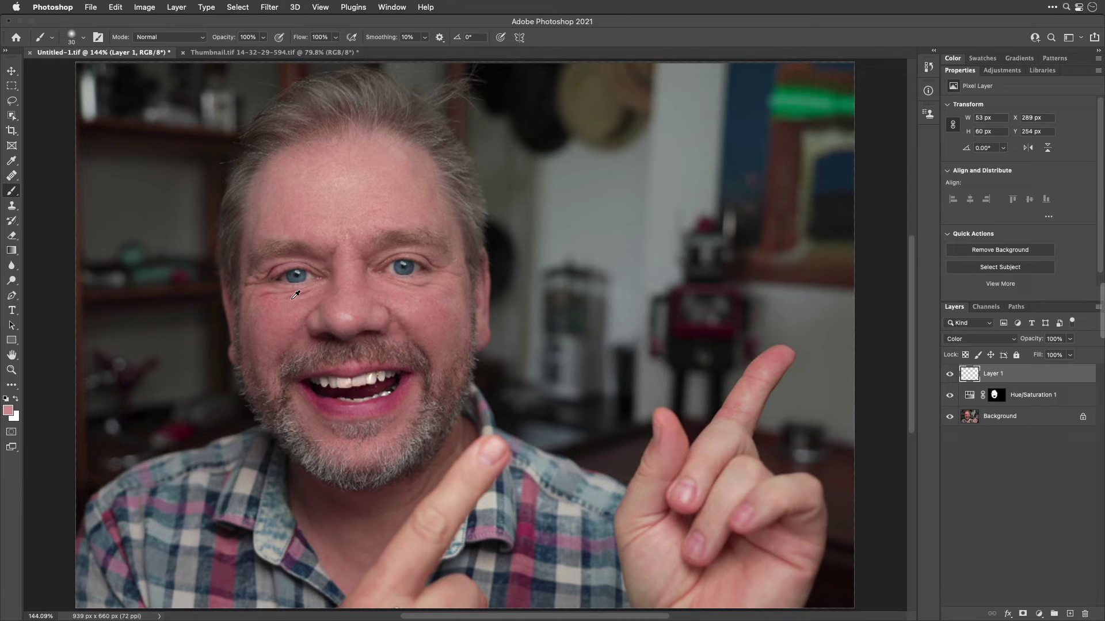
mouse_move(287, 302)
left_mouse_down()
mouse_move(268, 307)
mouse_move(261, 295)
mouse_move(274, 304)
left_mouse_up()
left_click_drag(442, 314, 498, 359)
Step: Resample the skin colour from under the nose, on the nose and under the eye
left_click(356, 312, "alt")
left_click(338, 305, "alt")
left_click(305, 305, "alt")
Step: Add a Curves 1 adjustment layer, check its options menu, and enable the Targeted Adjustment tool
left_click(1039, 615)
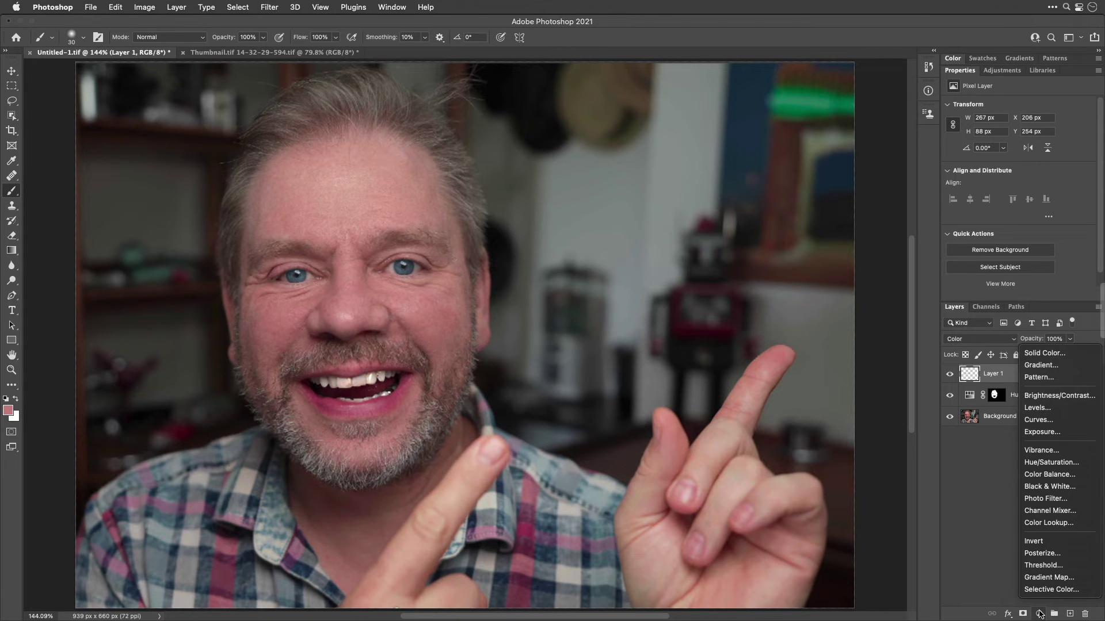
left_click(1083, 419)
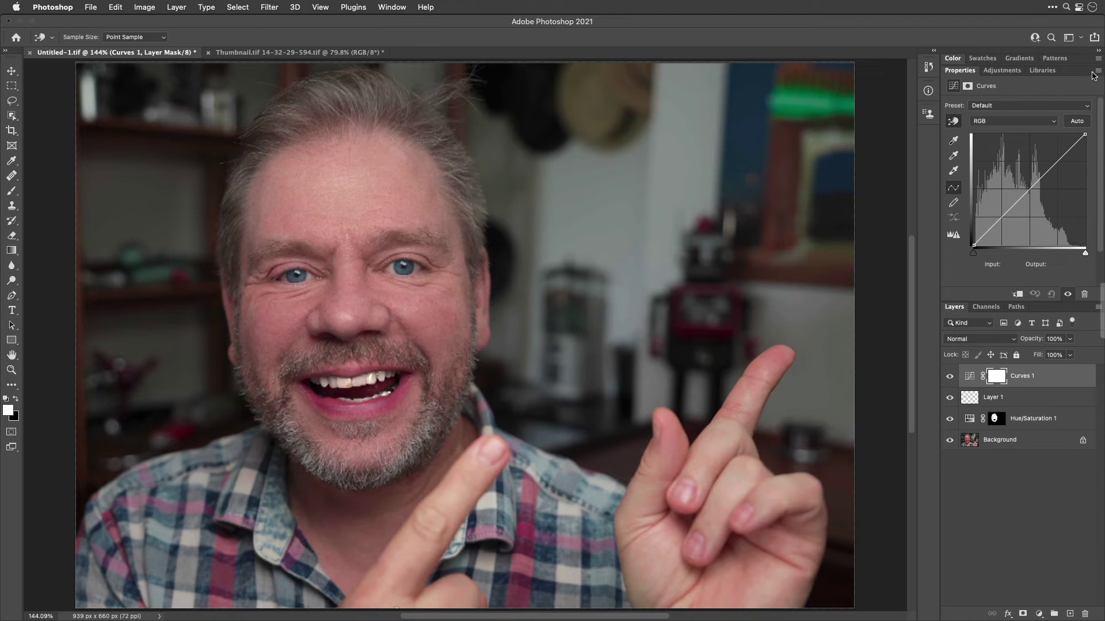
left_click(1098, 72)
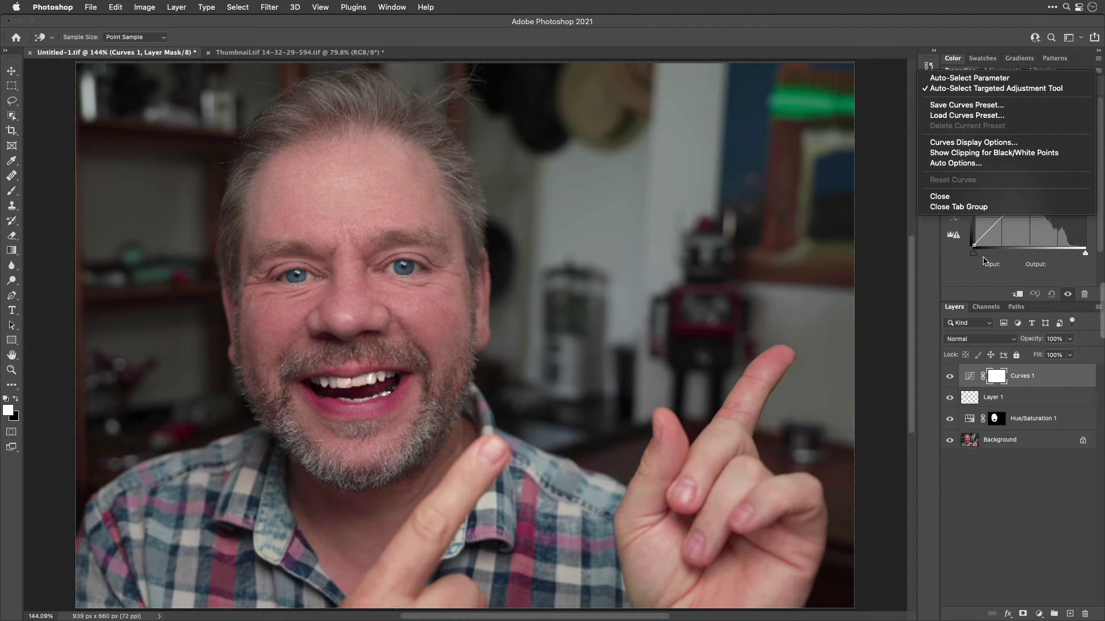
left_click(966, 282)
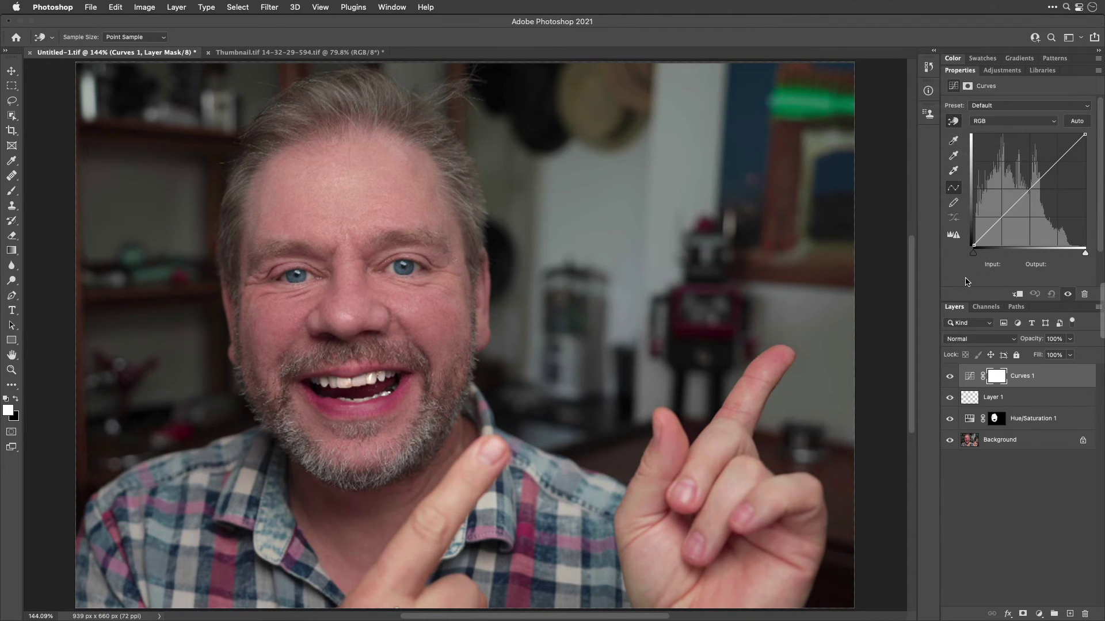
left_click(953, 121)
Step: Keep the Curves channel on RGB and show the Info panel reading RGB Color values
left_click(1038, 122)
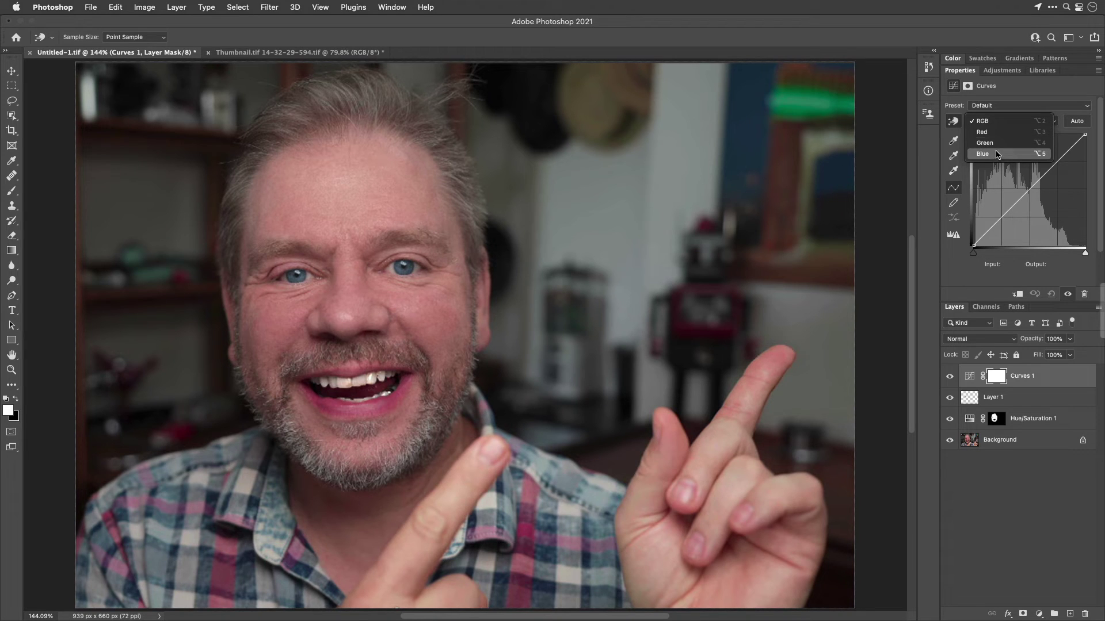
left_click(962, 283)
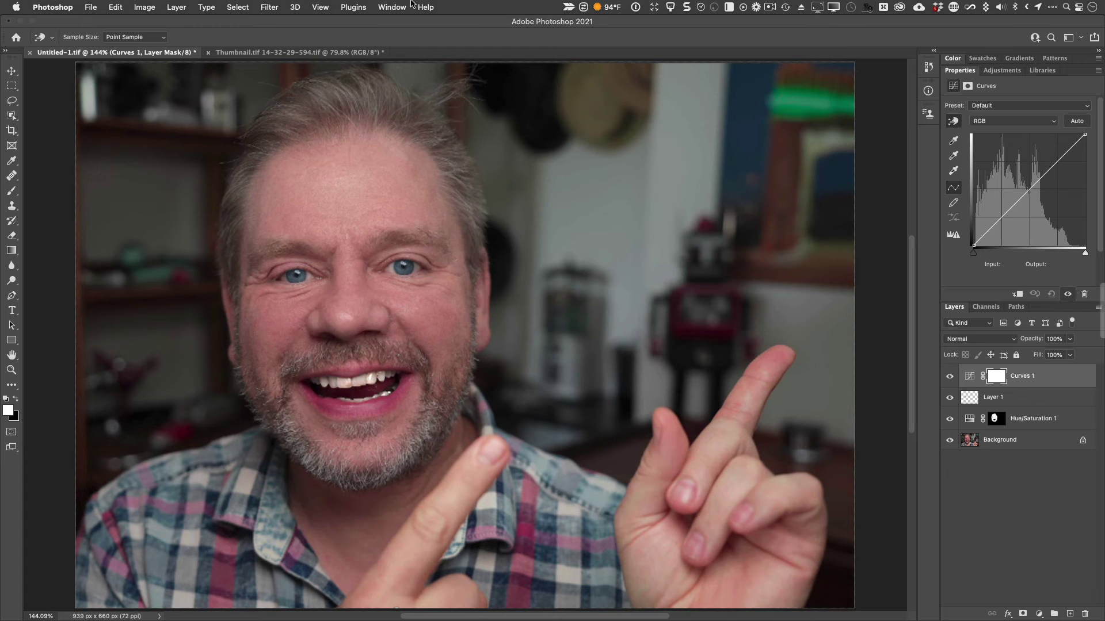
left_click(385, 7)
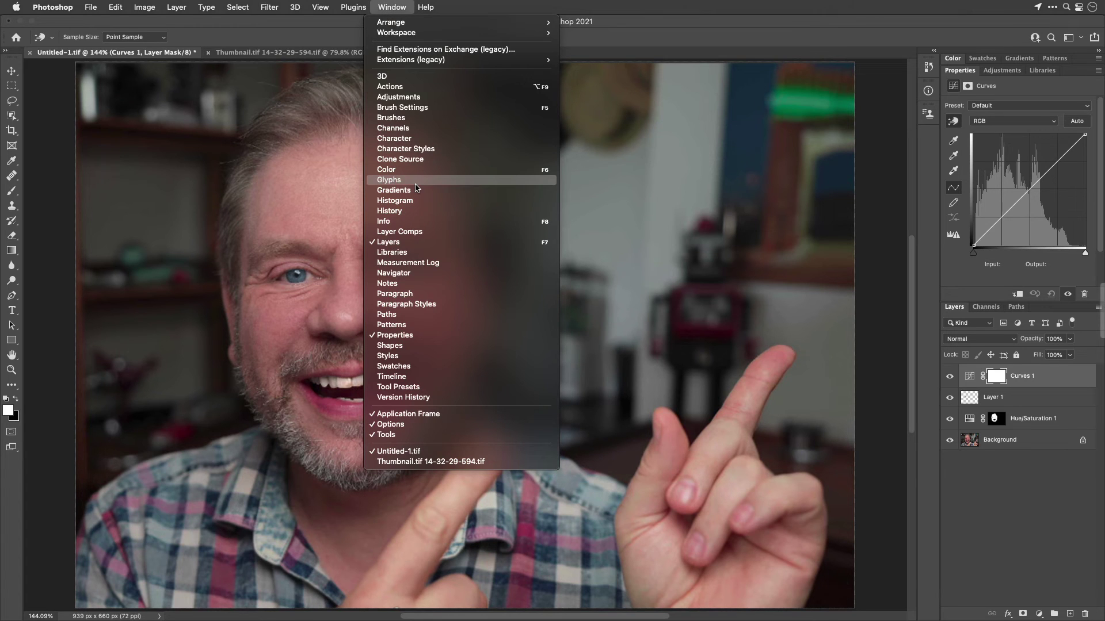
left_click(416, 222)
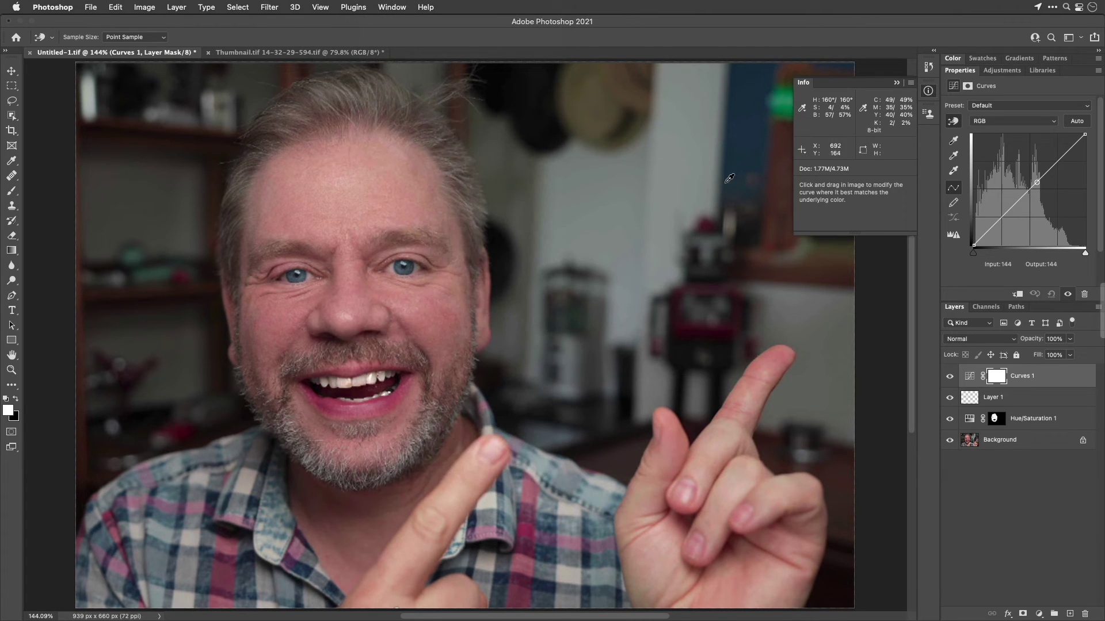
left_click(801, 105)
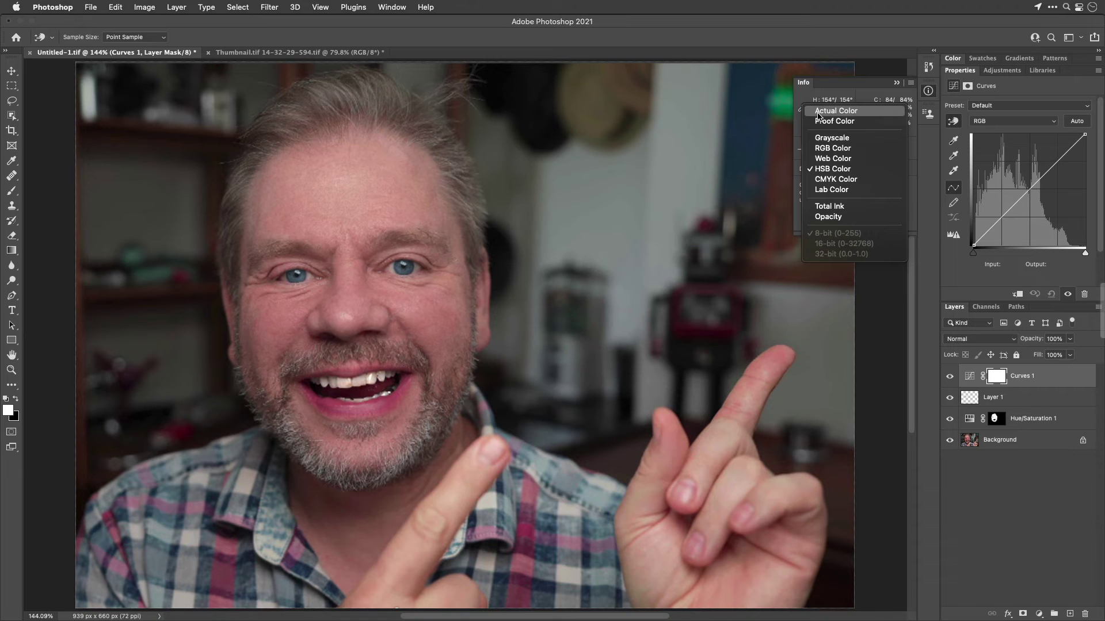
left_click(833, 148)
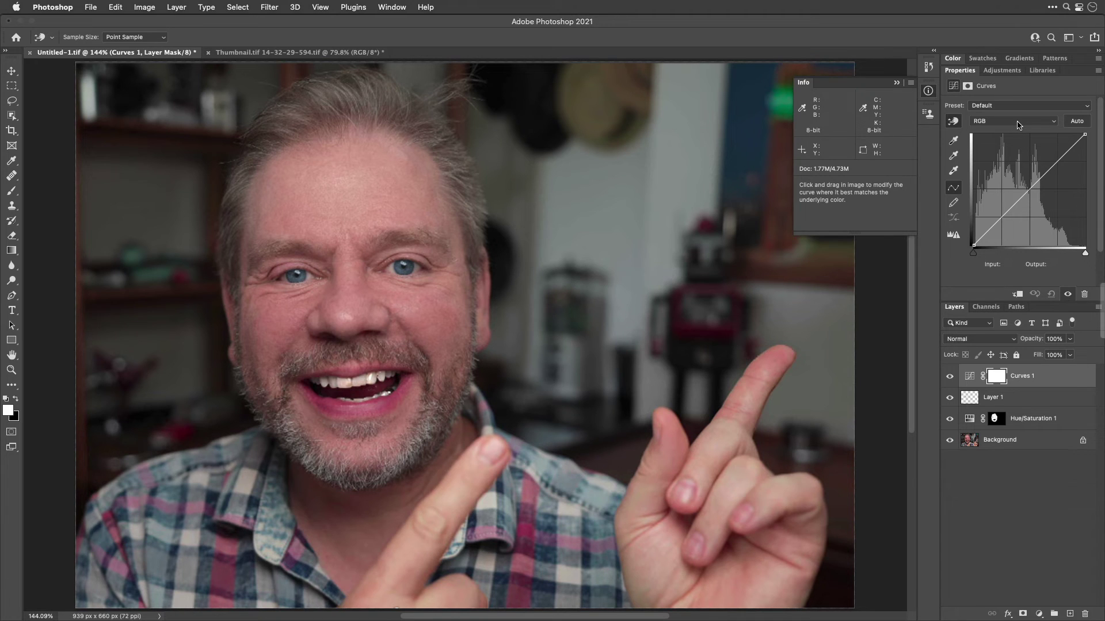
Step: Switch the curve to the Blue channel and drag on the forehead to reduce its blue
left_click(992, 124)
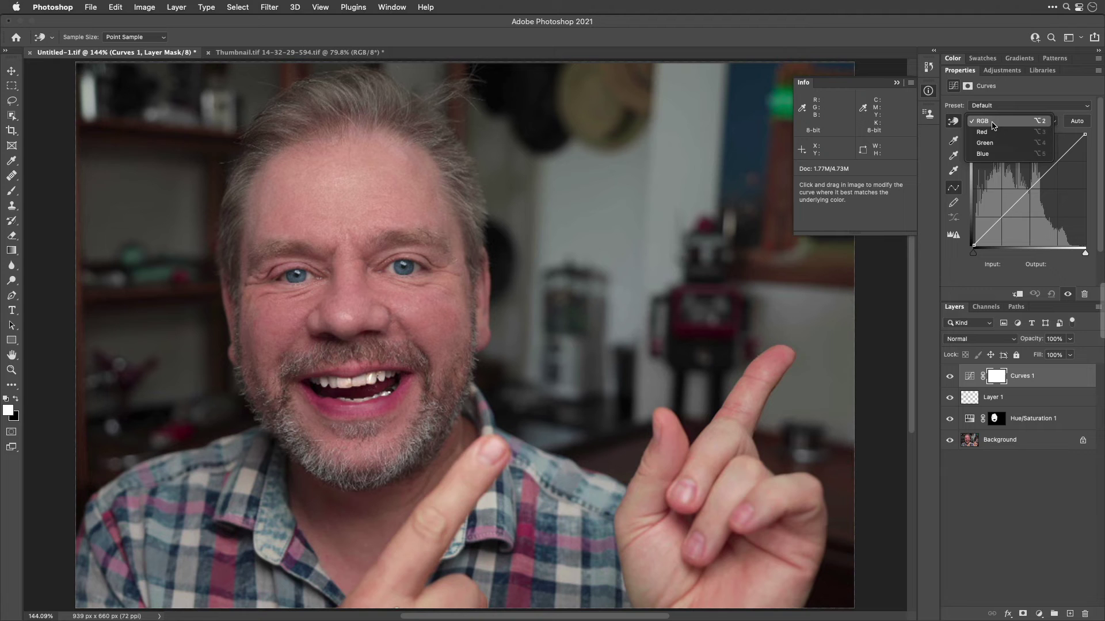
left_click(982, 154)
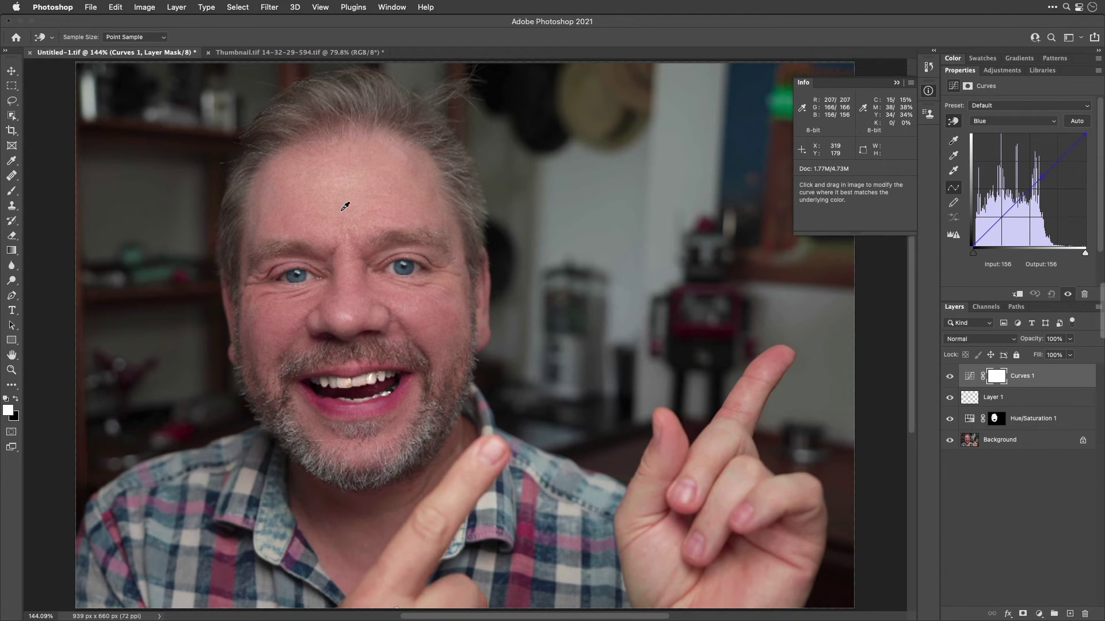
left_click_drag(345, 206, 344, 215)
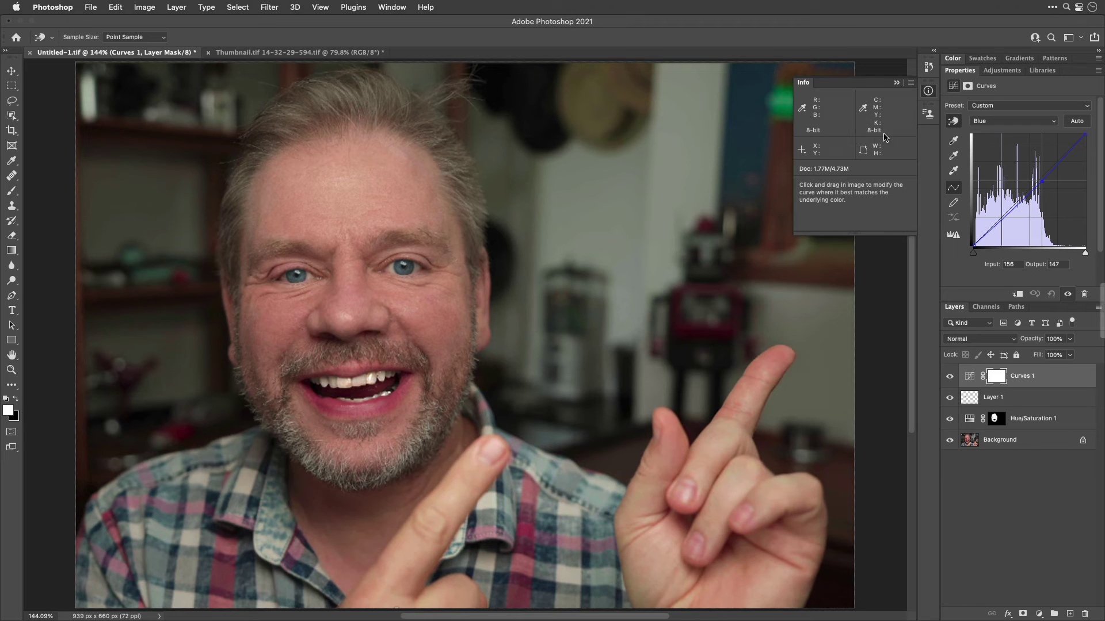
Step: Return via Red to RGB, brighten the forehead to Input 173 / Output 176, and close Info
left_click(994, 122)
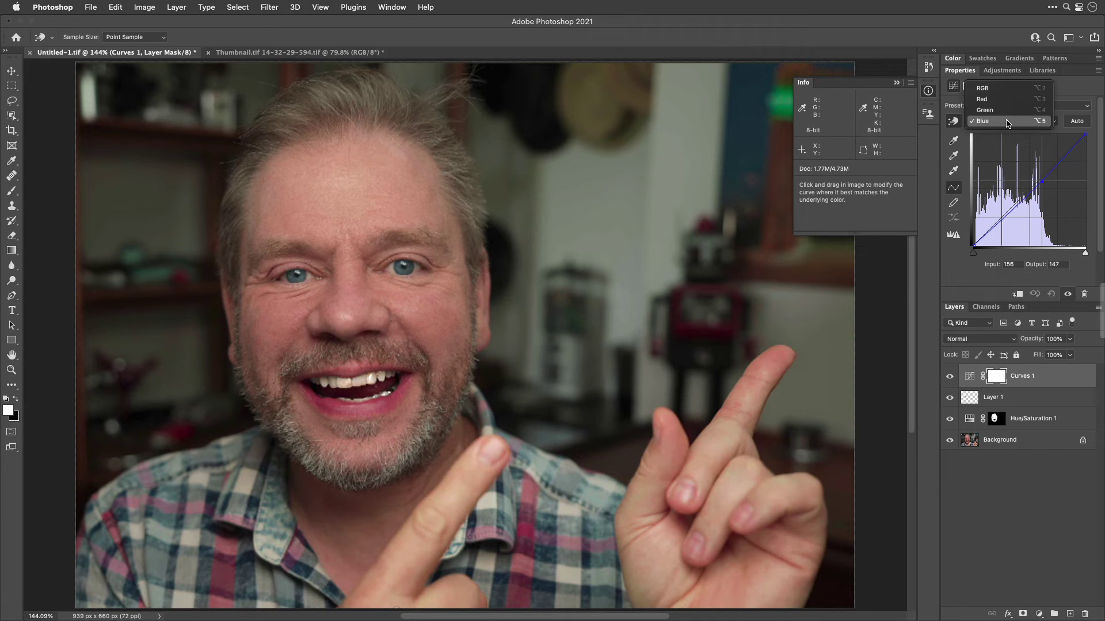
left_click(1004, 102)
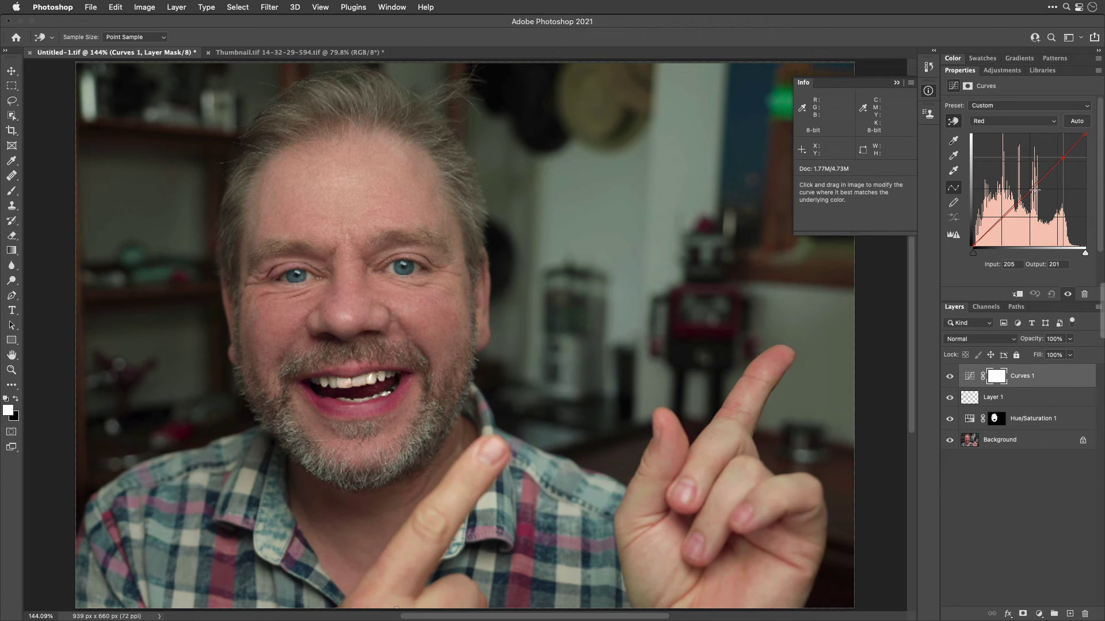
left_click(1006, 124)
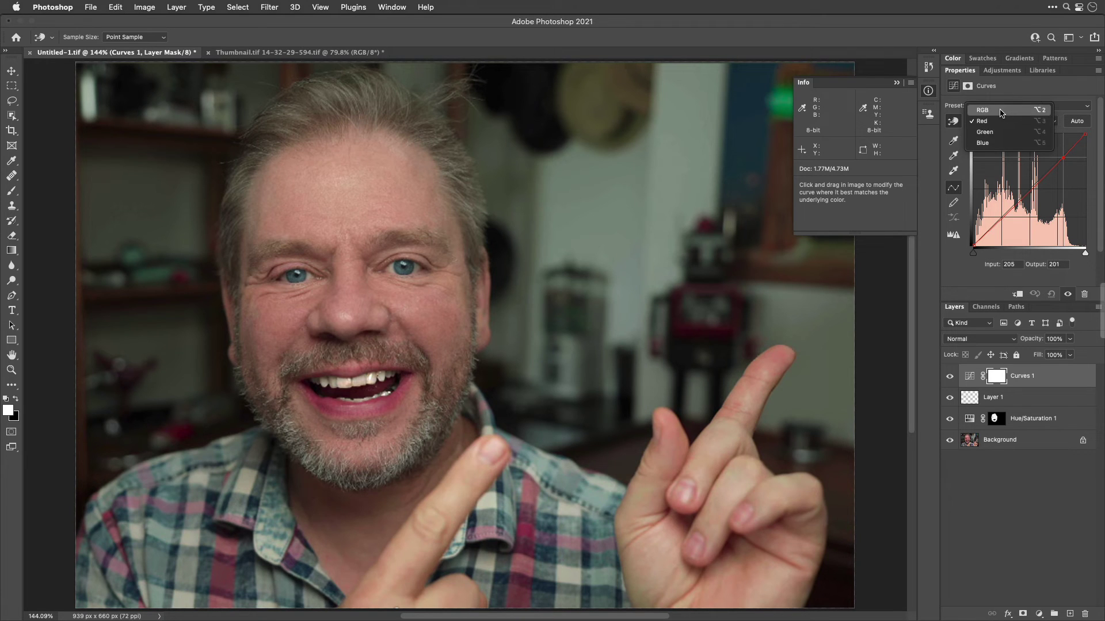
left_click(1001, 111)
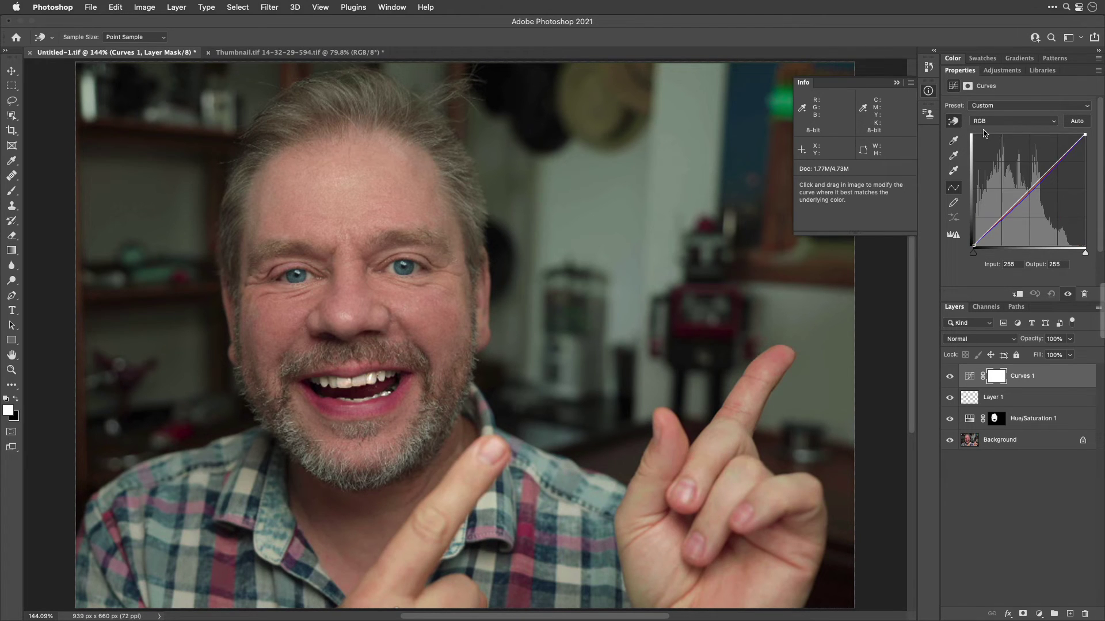
left_click_drag(353, 217, 348, 225)
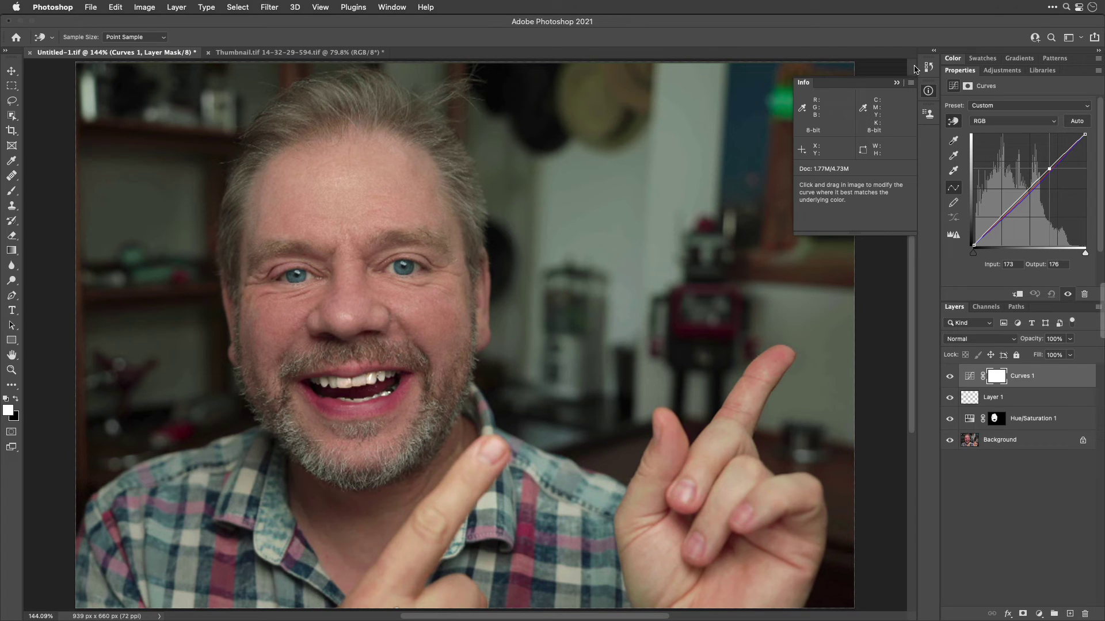
left_click(928, 91)
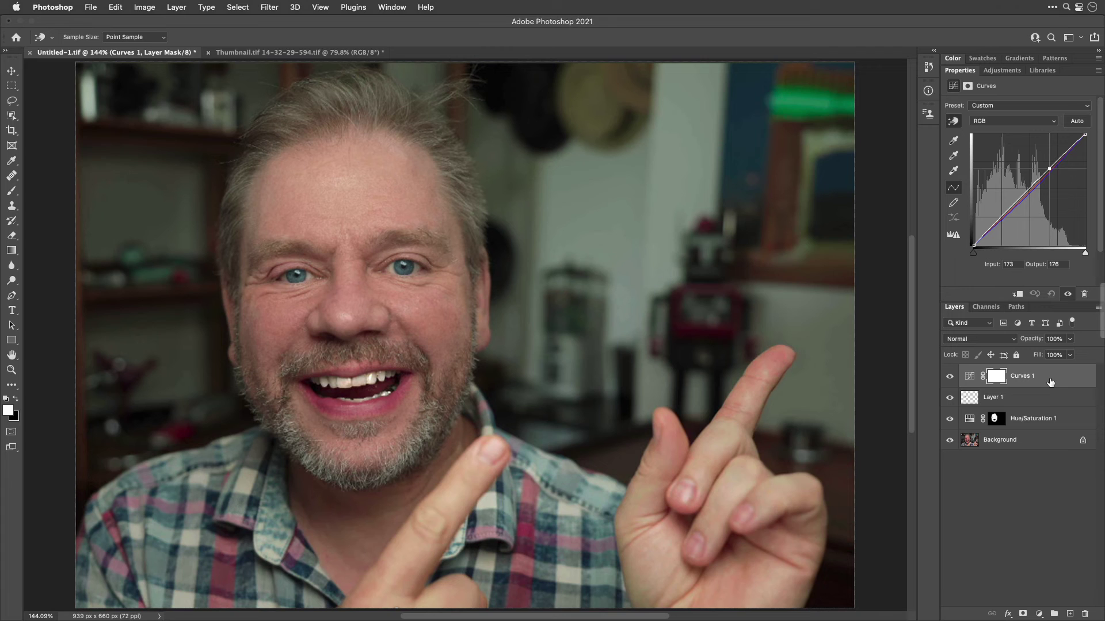
Step: Group Curves 1, Layer 1 and Hue/Saturation 1 into Group 1, move the mask onto the group, and select it
left_click(1068, 422, "shift")
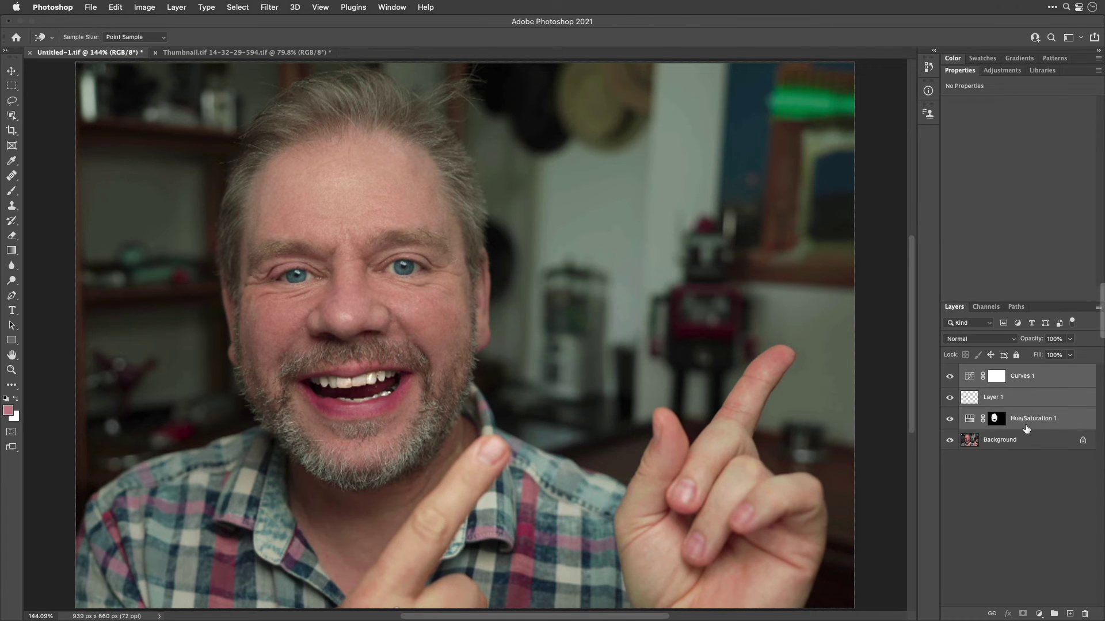
left_click(1055, 615)
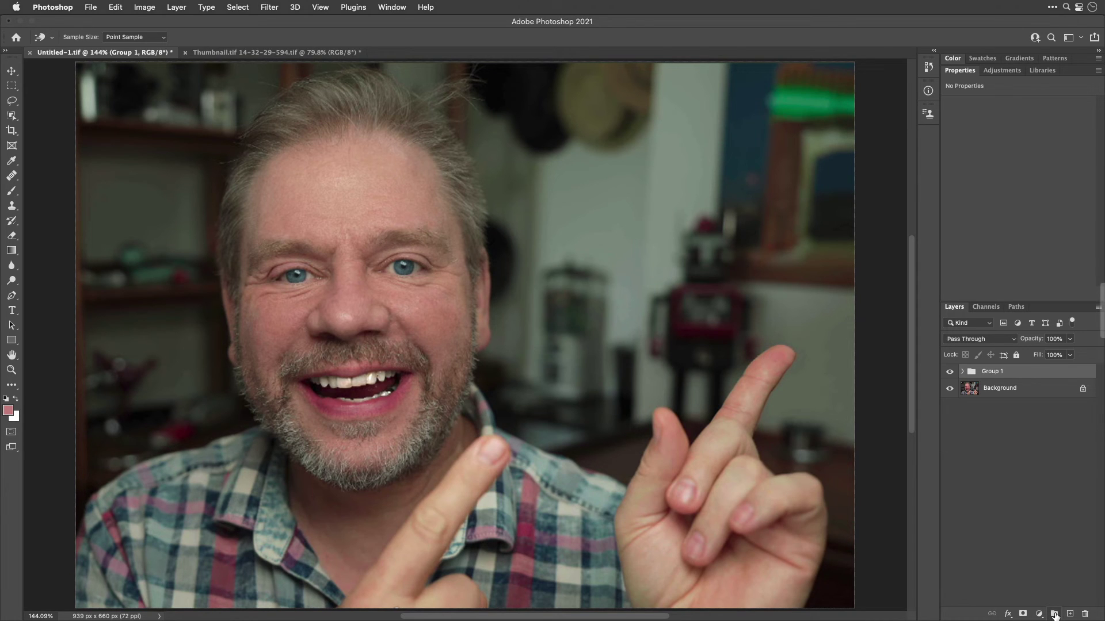
left_click(962, 372)
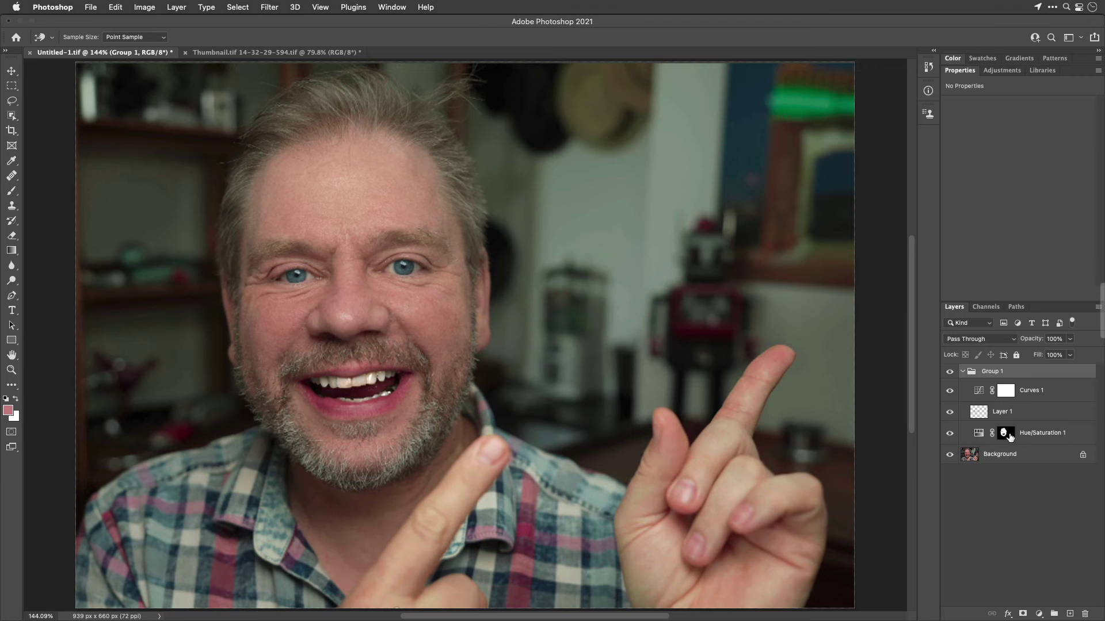
left_click_drag(1003, 435, 1001, 375)
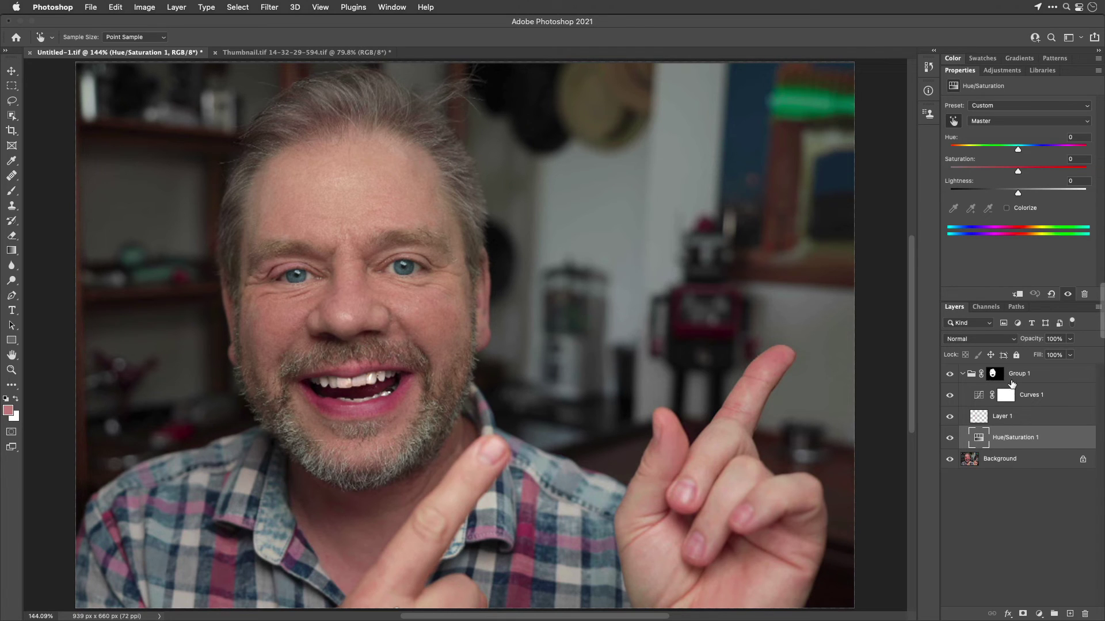
left_click(995, 375)
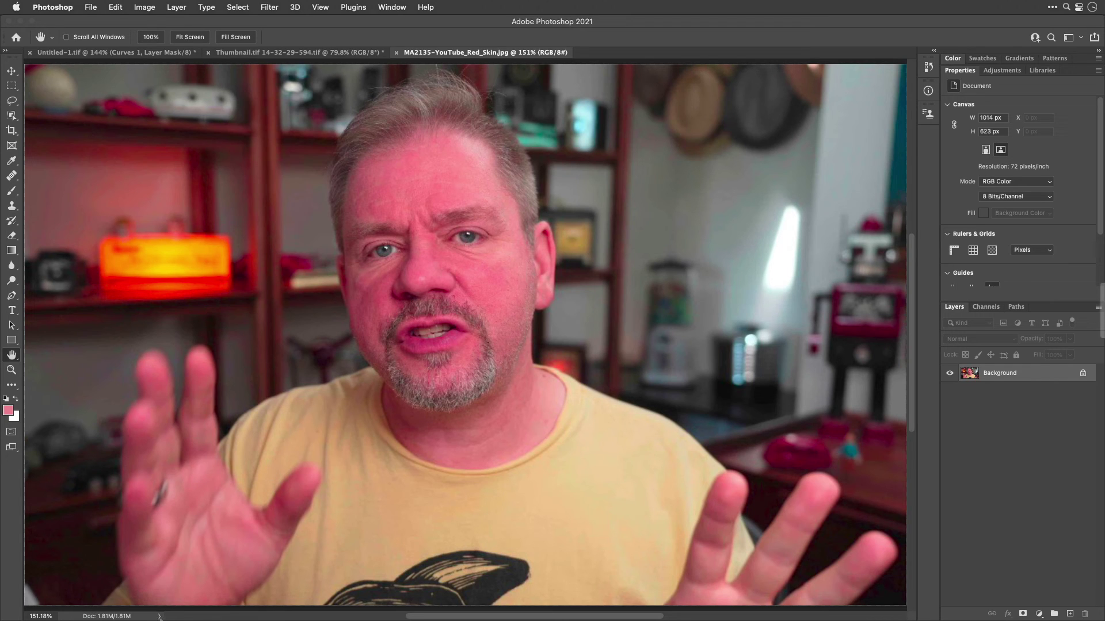
Step: Switch the status bar readout to Document Profile, revealing Untagged RGB (8bpc)
left_click(161, 617)
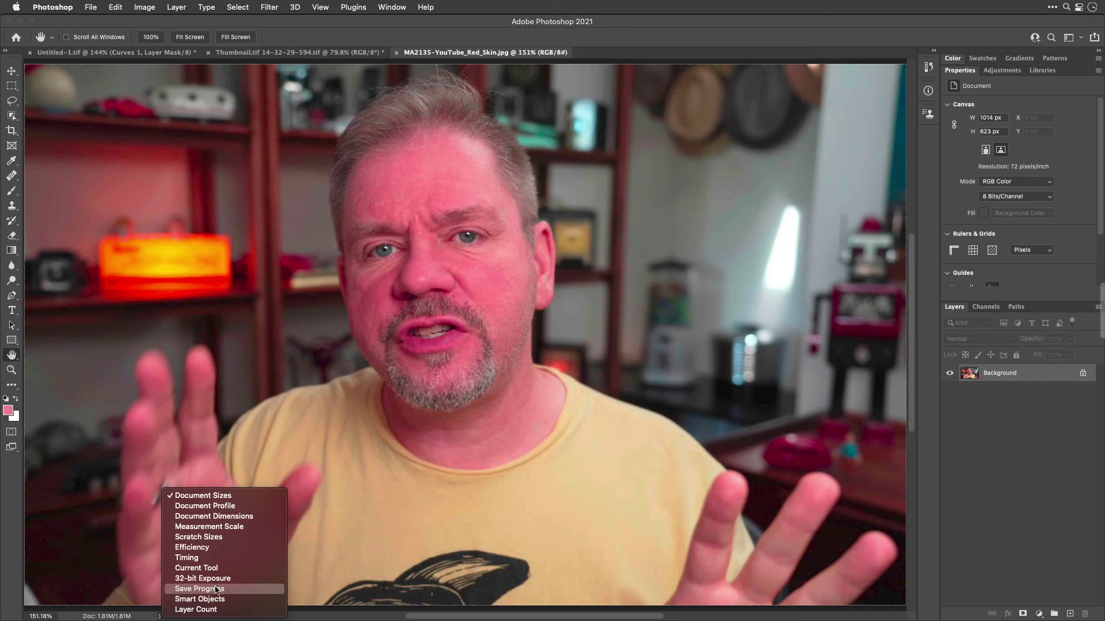
left_click(250, 508)
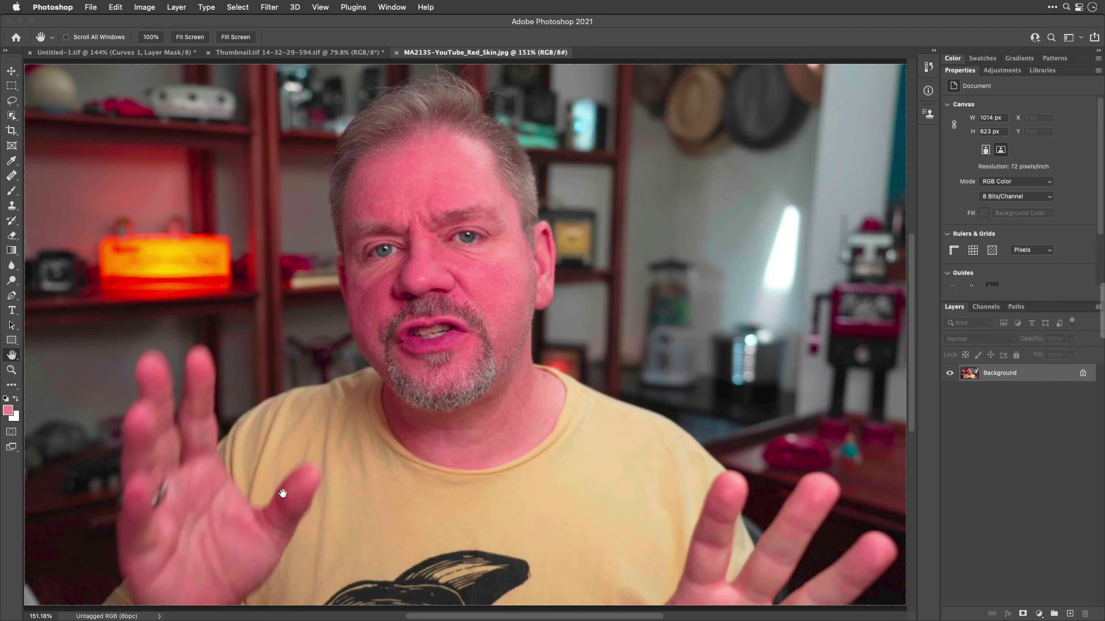
left_click(91, 7)
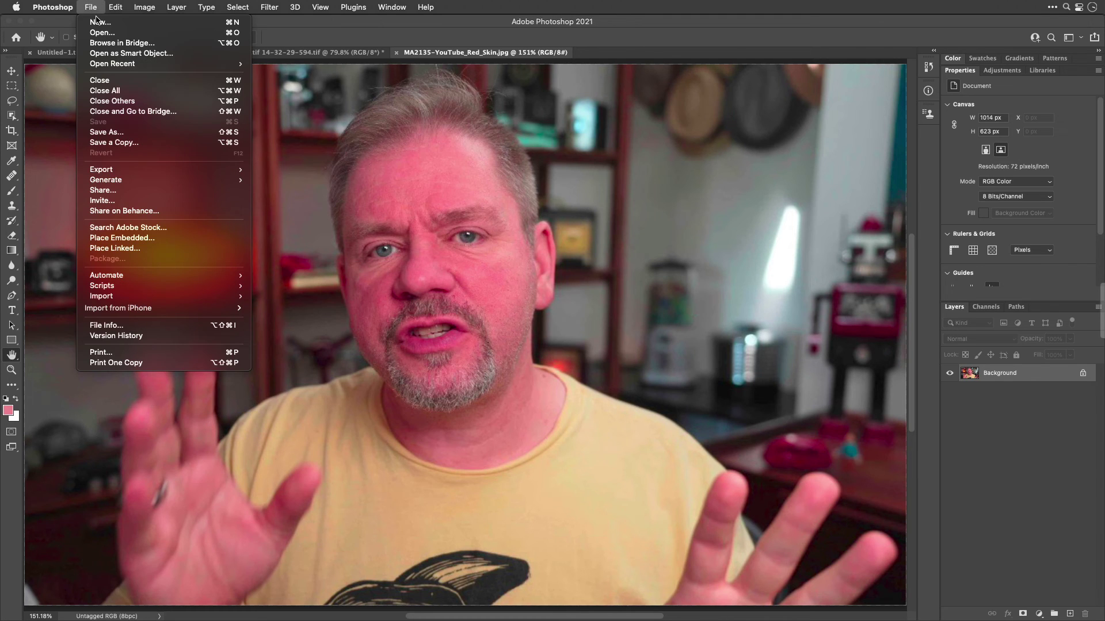
left_click(137, 132)
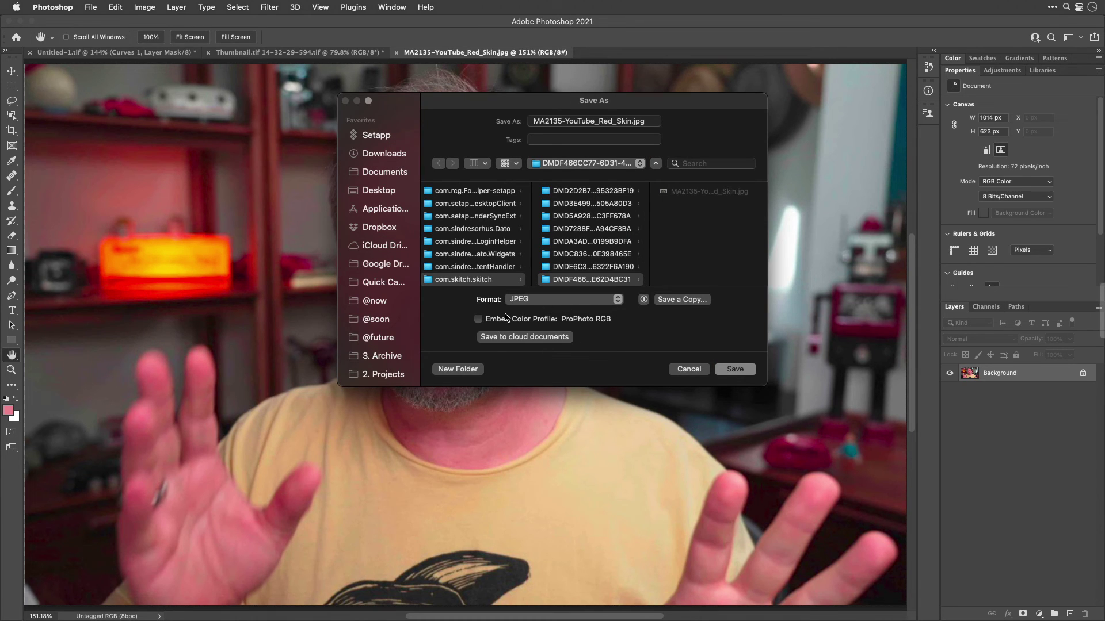
key("super+shift+d")
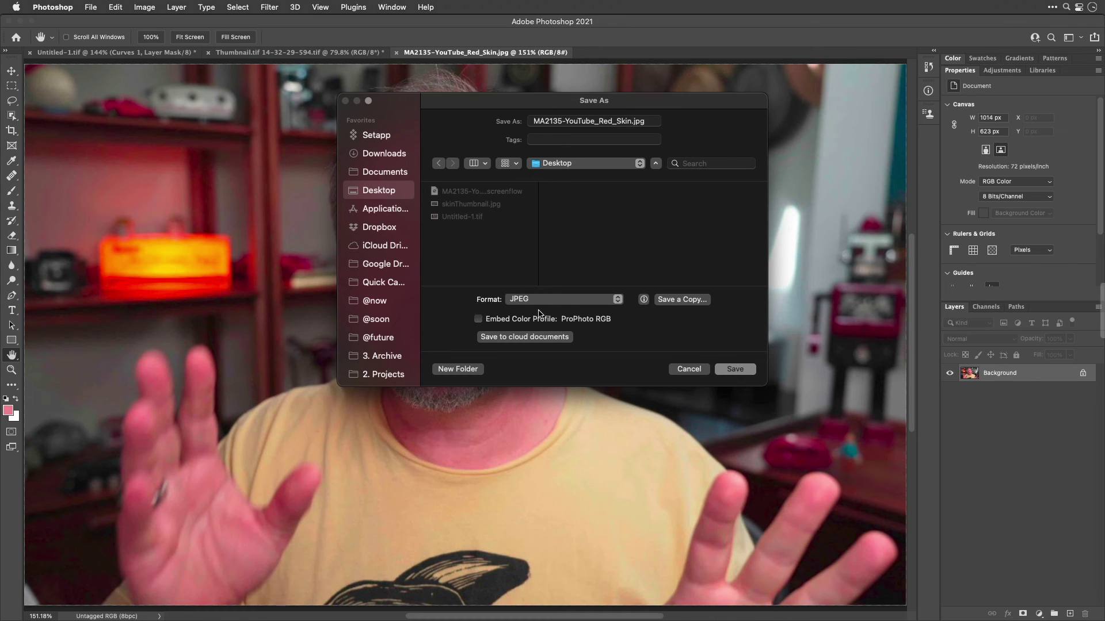
left_click(689, 371)
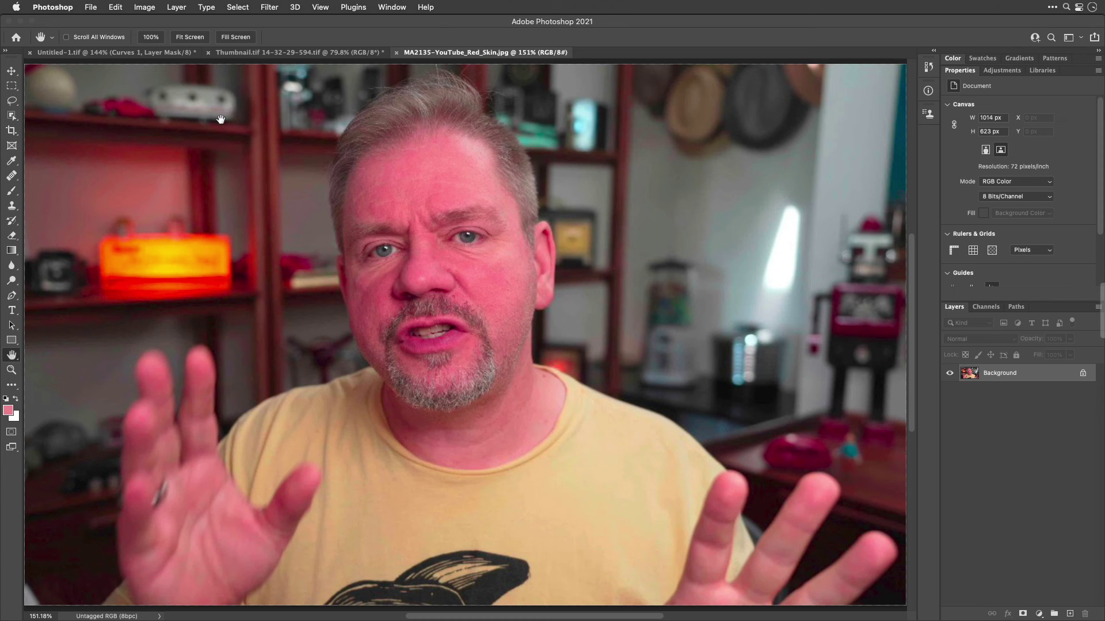
Step: In Assign Profile, preview the photo with Adobe RGB (1998), ProPhoto RGB and sRGB IEC61966-2.1
left_click(116, 7)
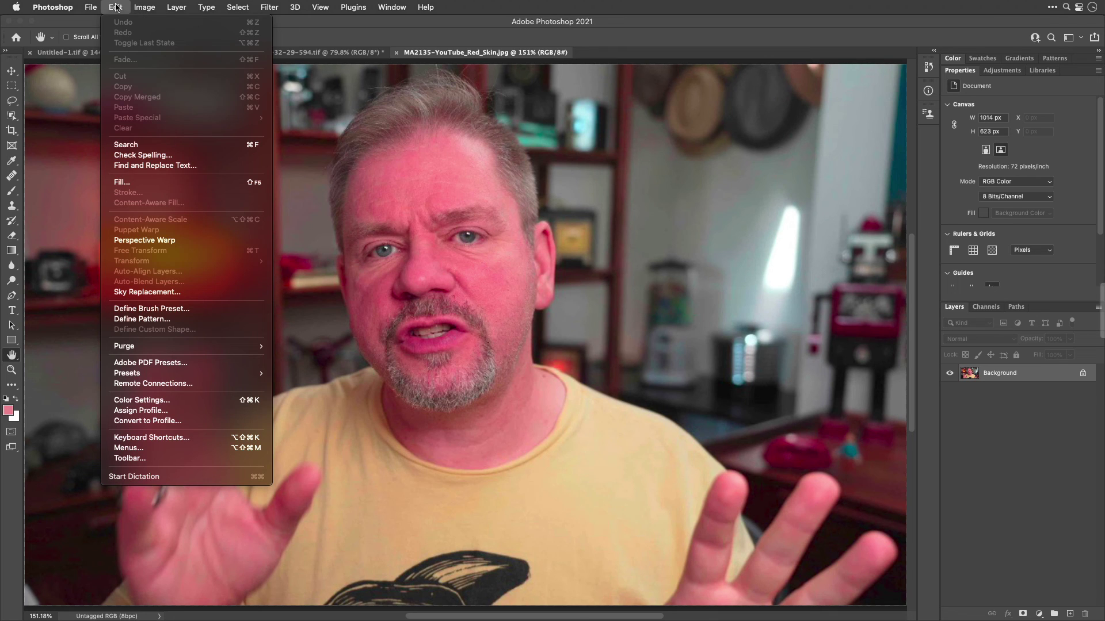
left_click(156, 411)
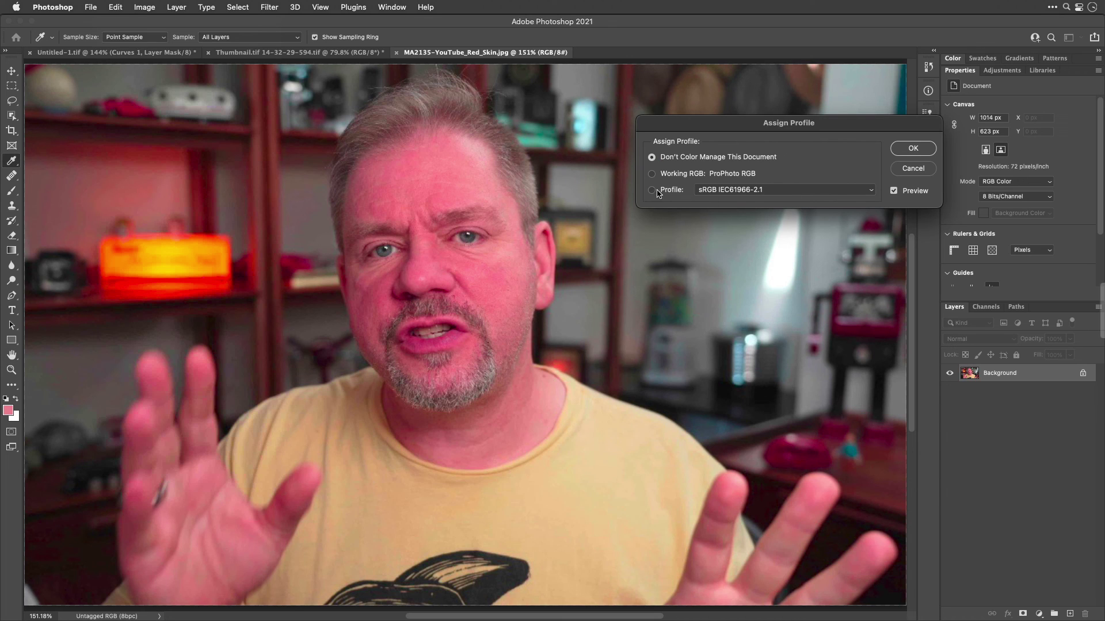
left_click(651, 192)
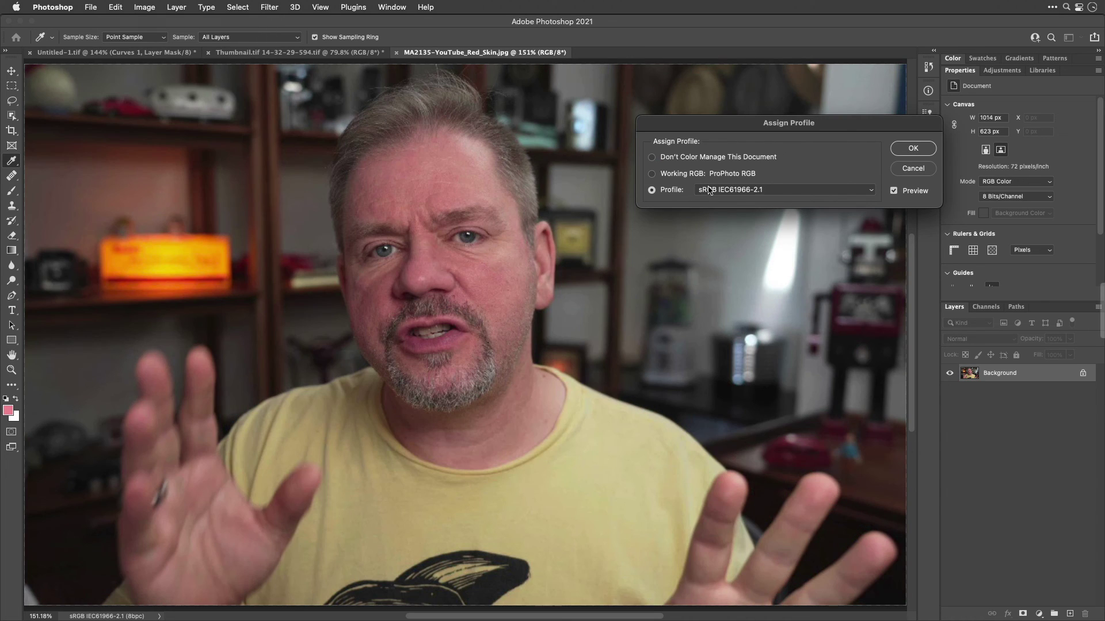
left_click(802, 192)
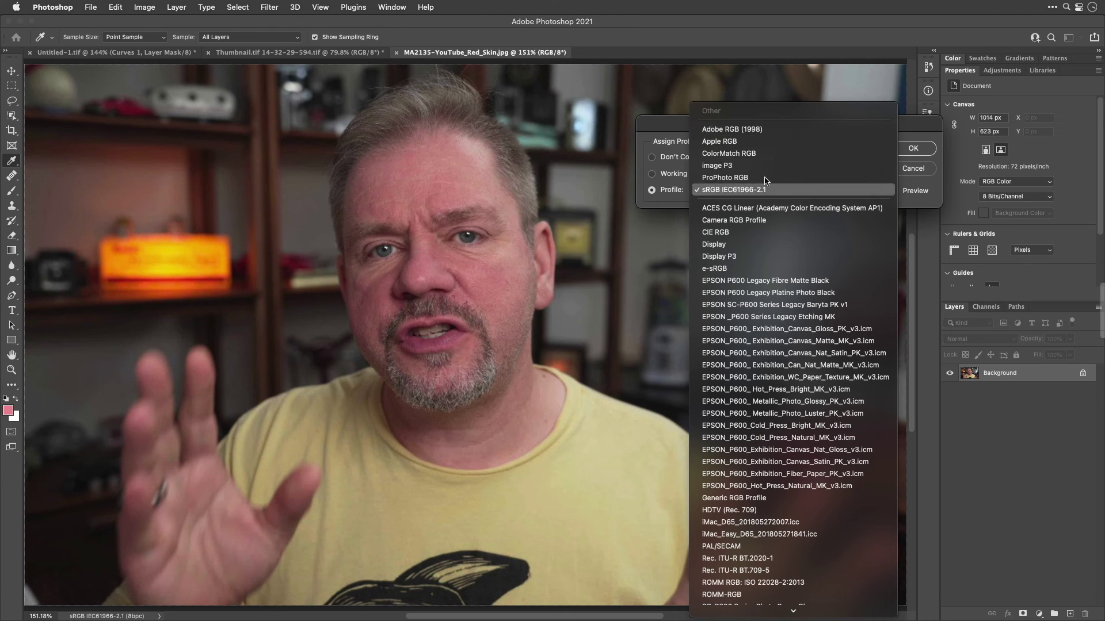
left_click(766, 133)
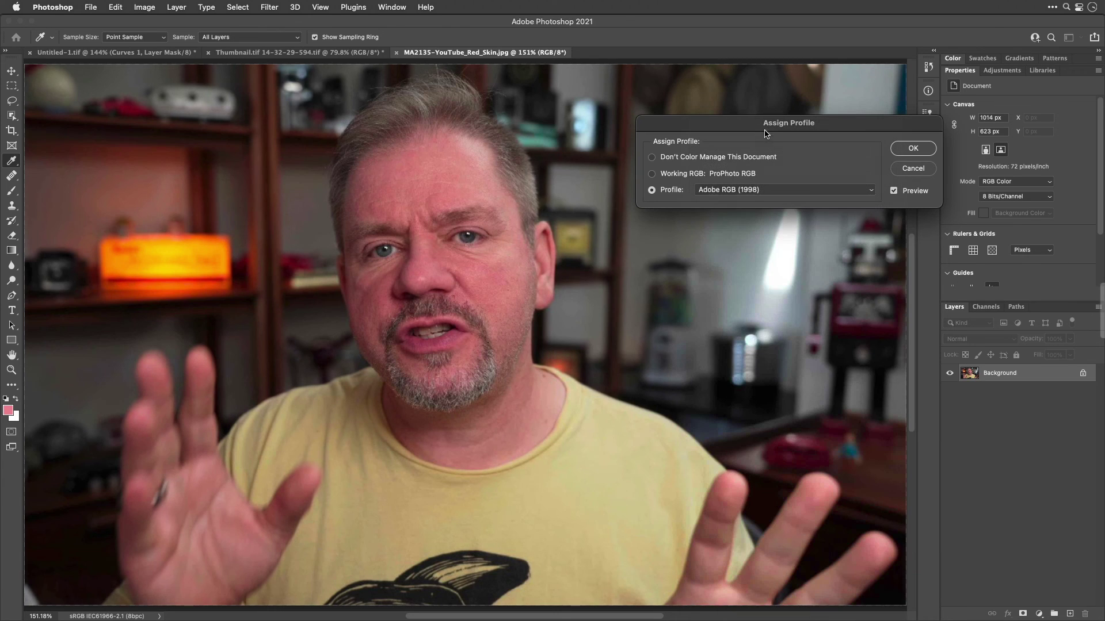
left_click(756, 192)
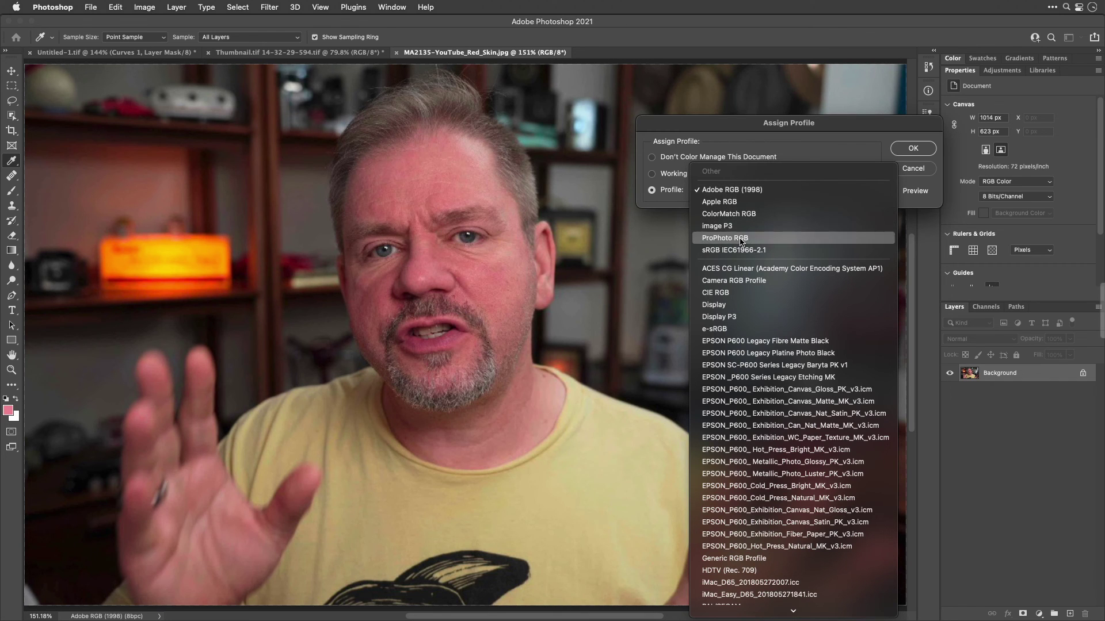
left_click(741, 237)
left_click(734, 190)
left_click(731, 200)
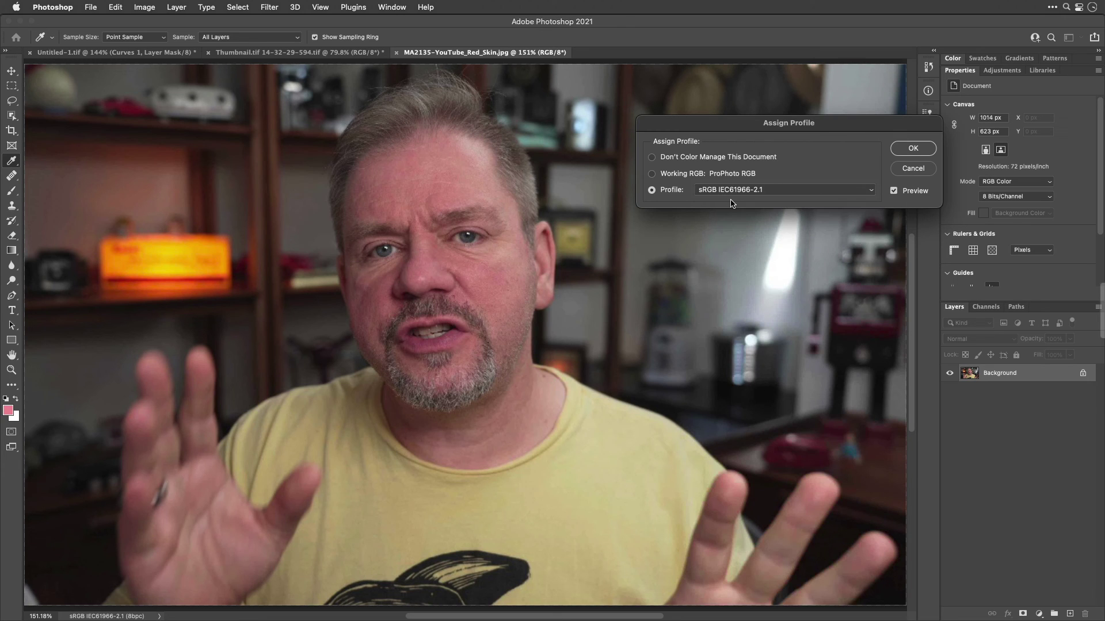
Step: Settle on Adobe RGB (1998) and confirm the profile assignment
left_click(732, 195)
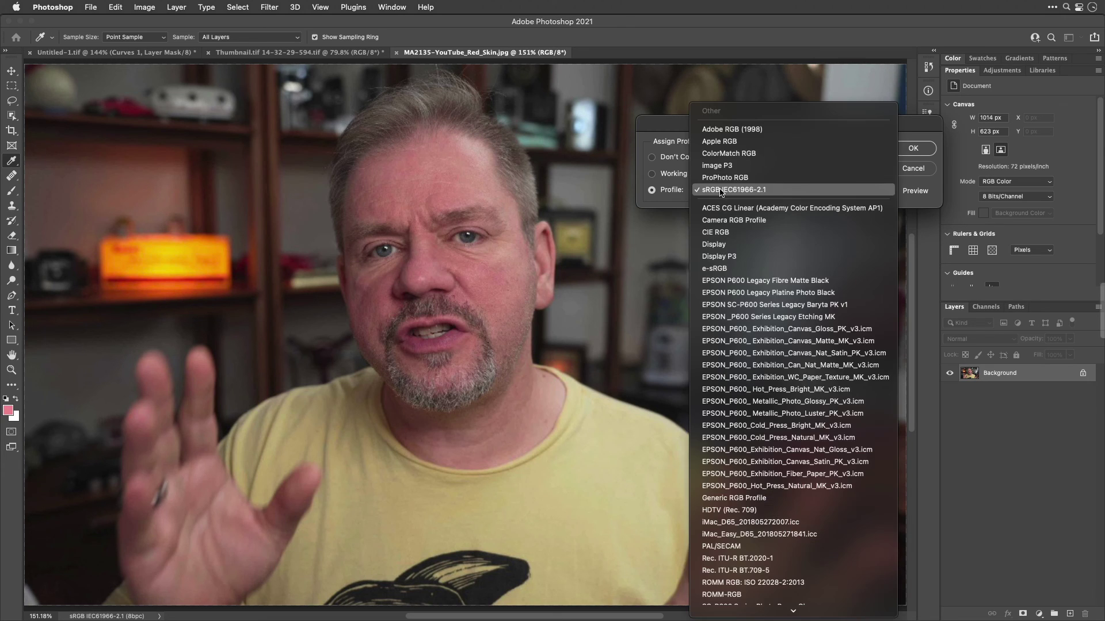
left_click(730, 130)
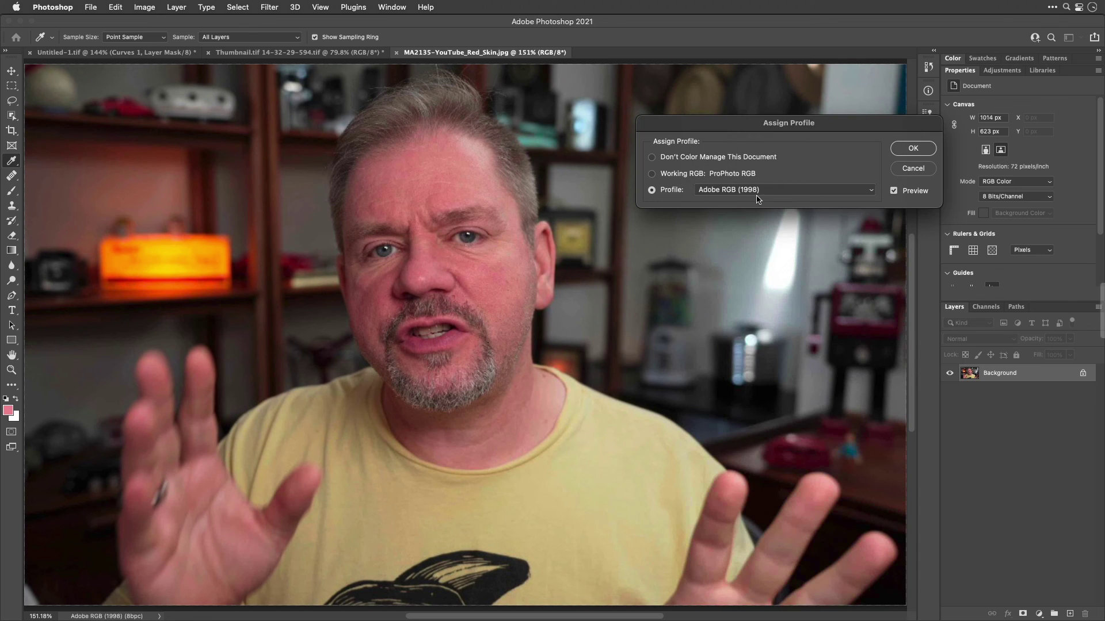
left_click(913, 148)
key("h")
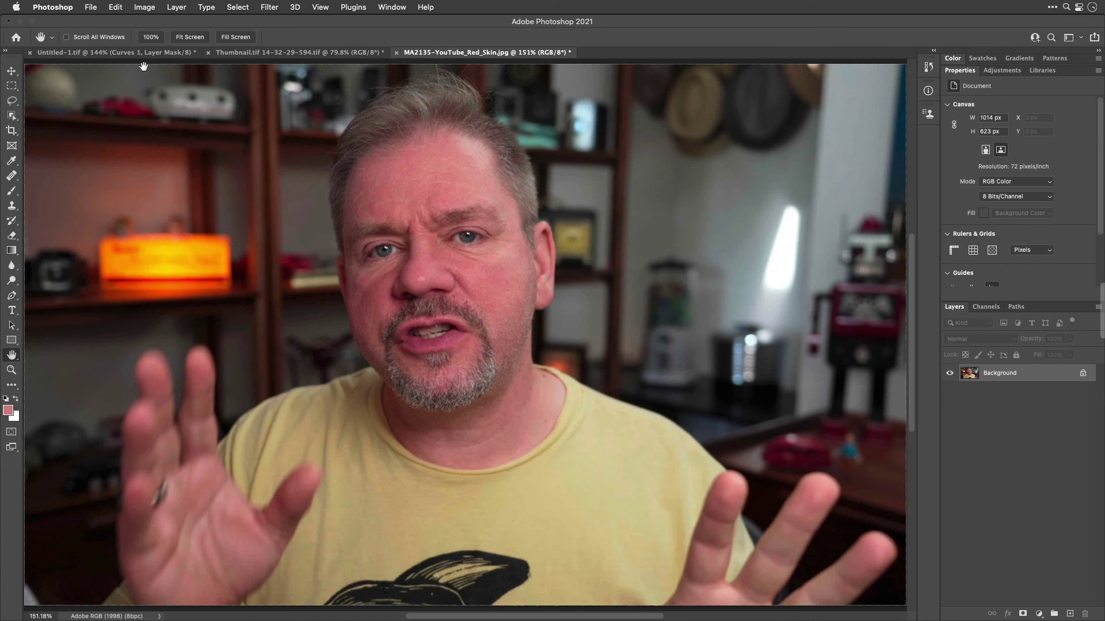
Step: Set the Color Settings RGB working space to sRGB IEC61966-2.1 and apply
left_click(116, 7)
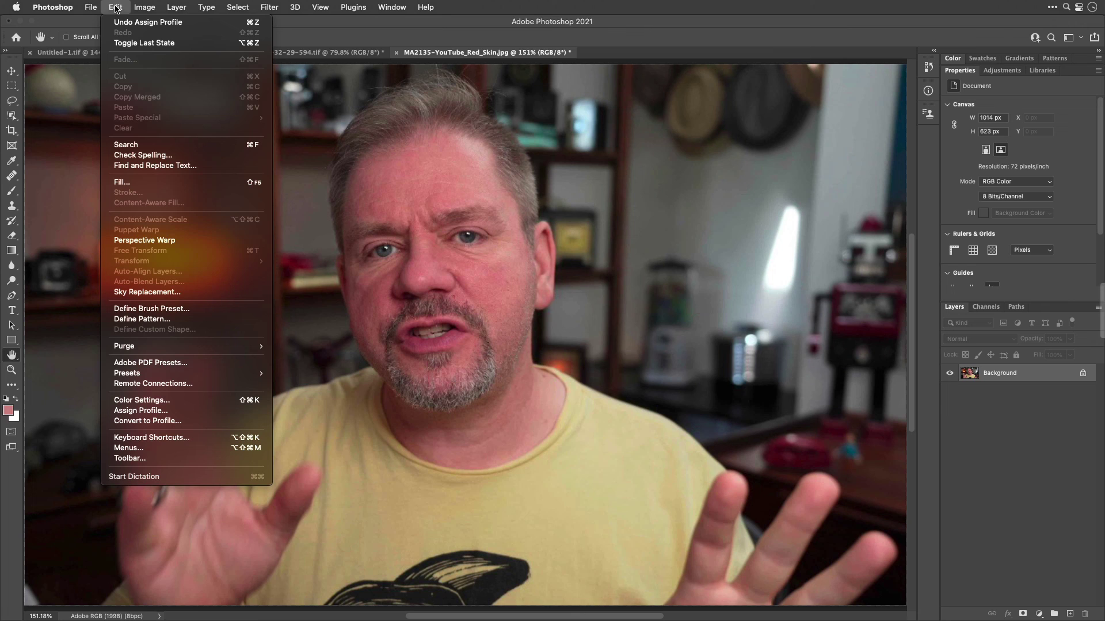
left_click(173, 401)
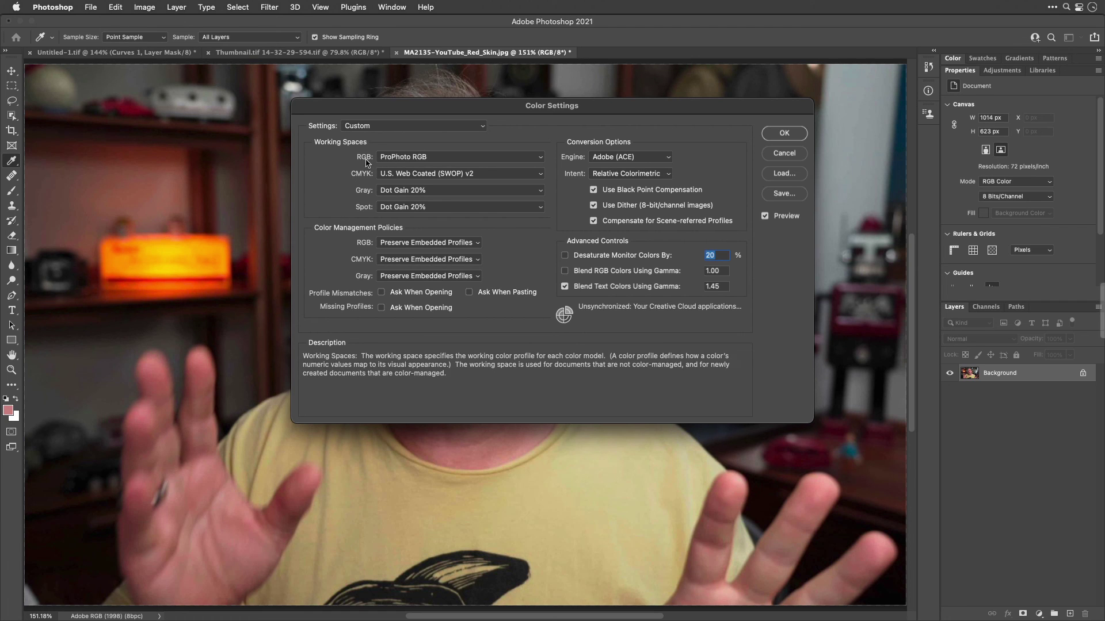
left_click(460, 156)
left_click(507, 172)
left_click(784, 133)
Step: Confirm the color settings, start a new 901 × 633 px document, and view its Color Profile choices
key("h")
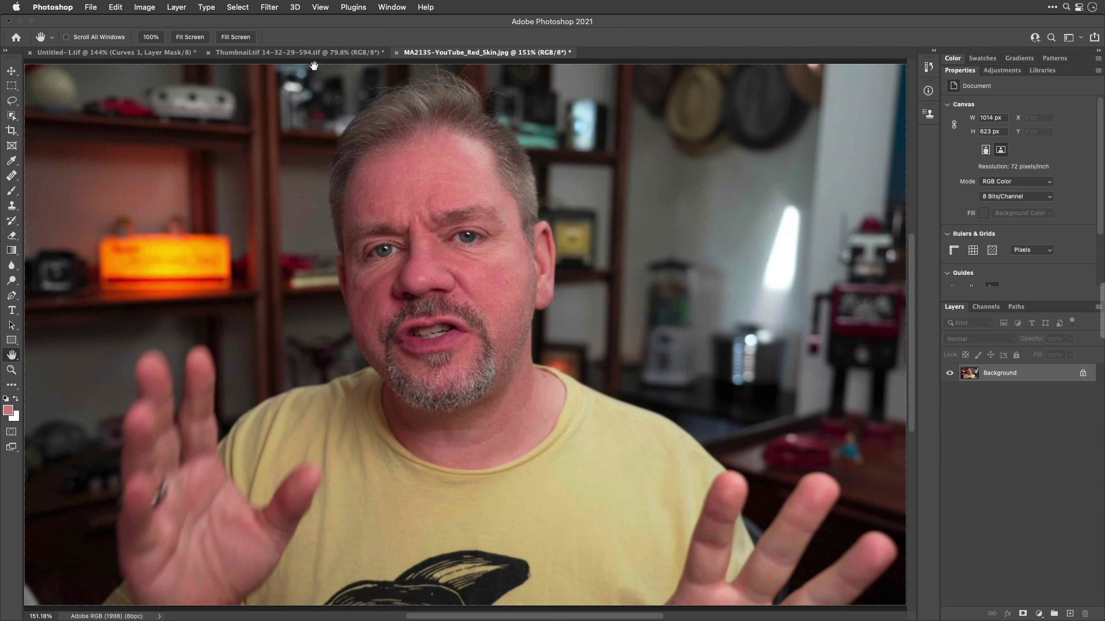
left_click(92, 6)
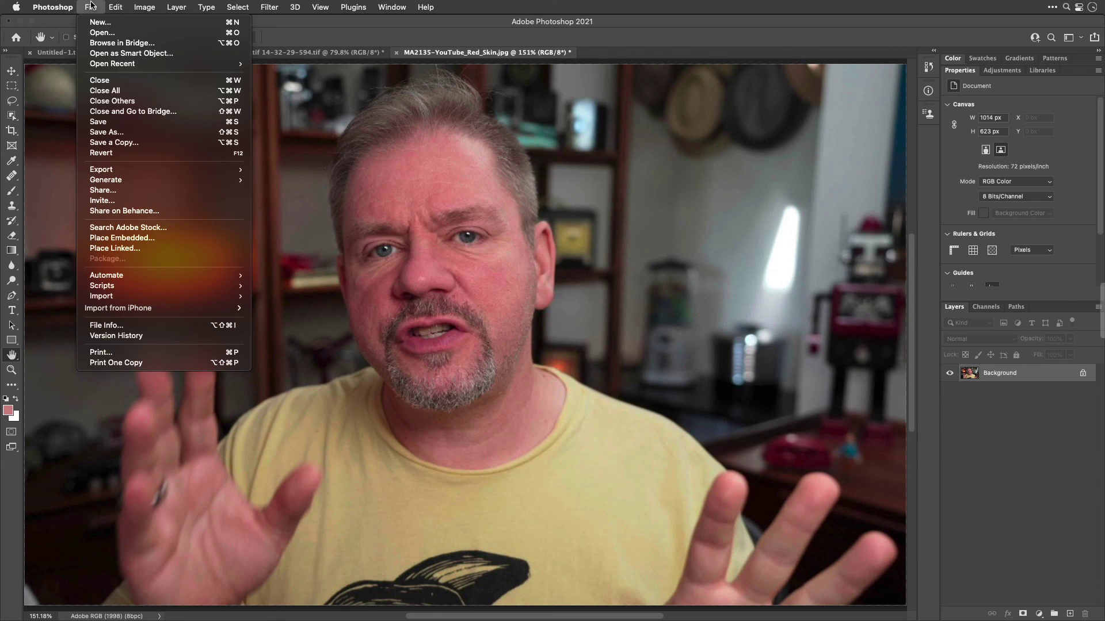
left_click(132, 23)
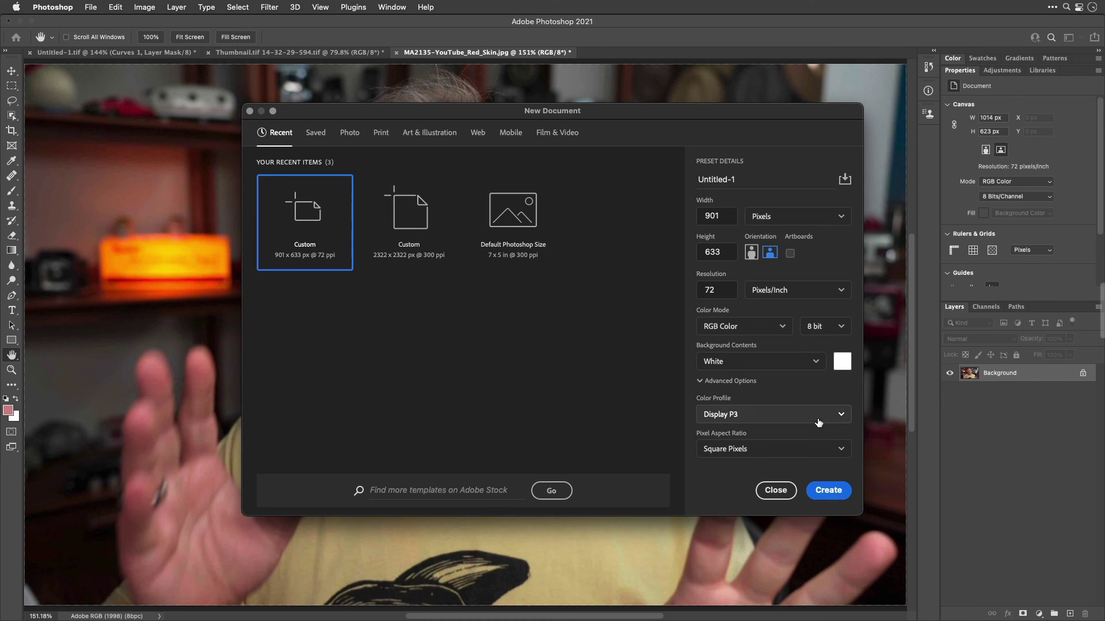
left_click(767, 414)
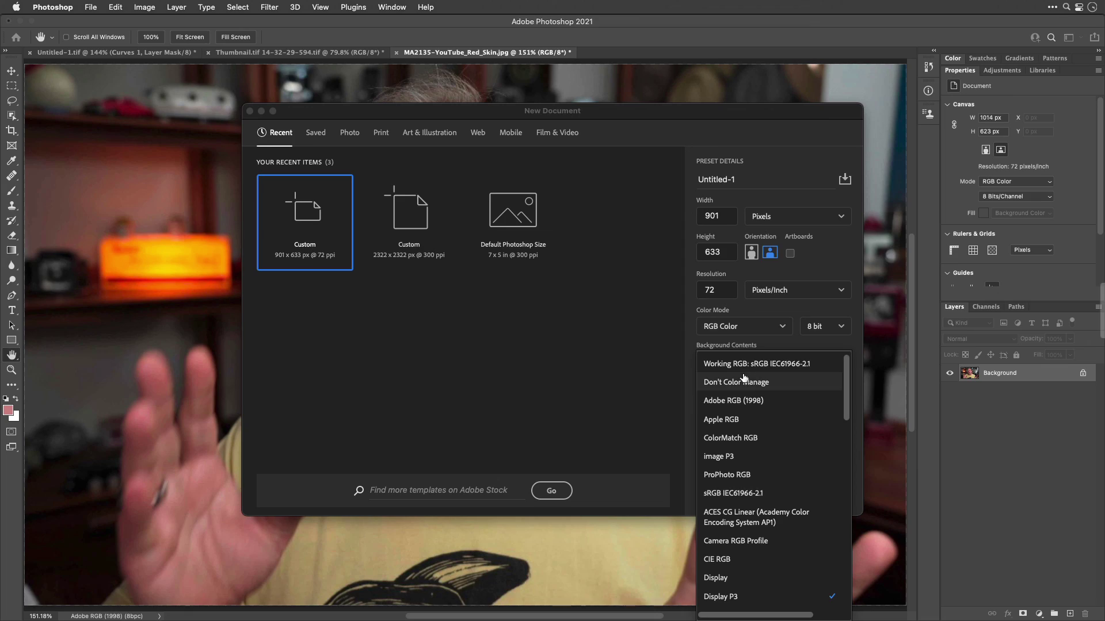